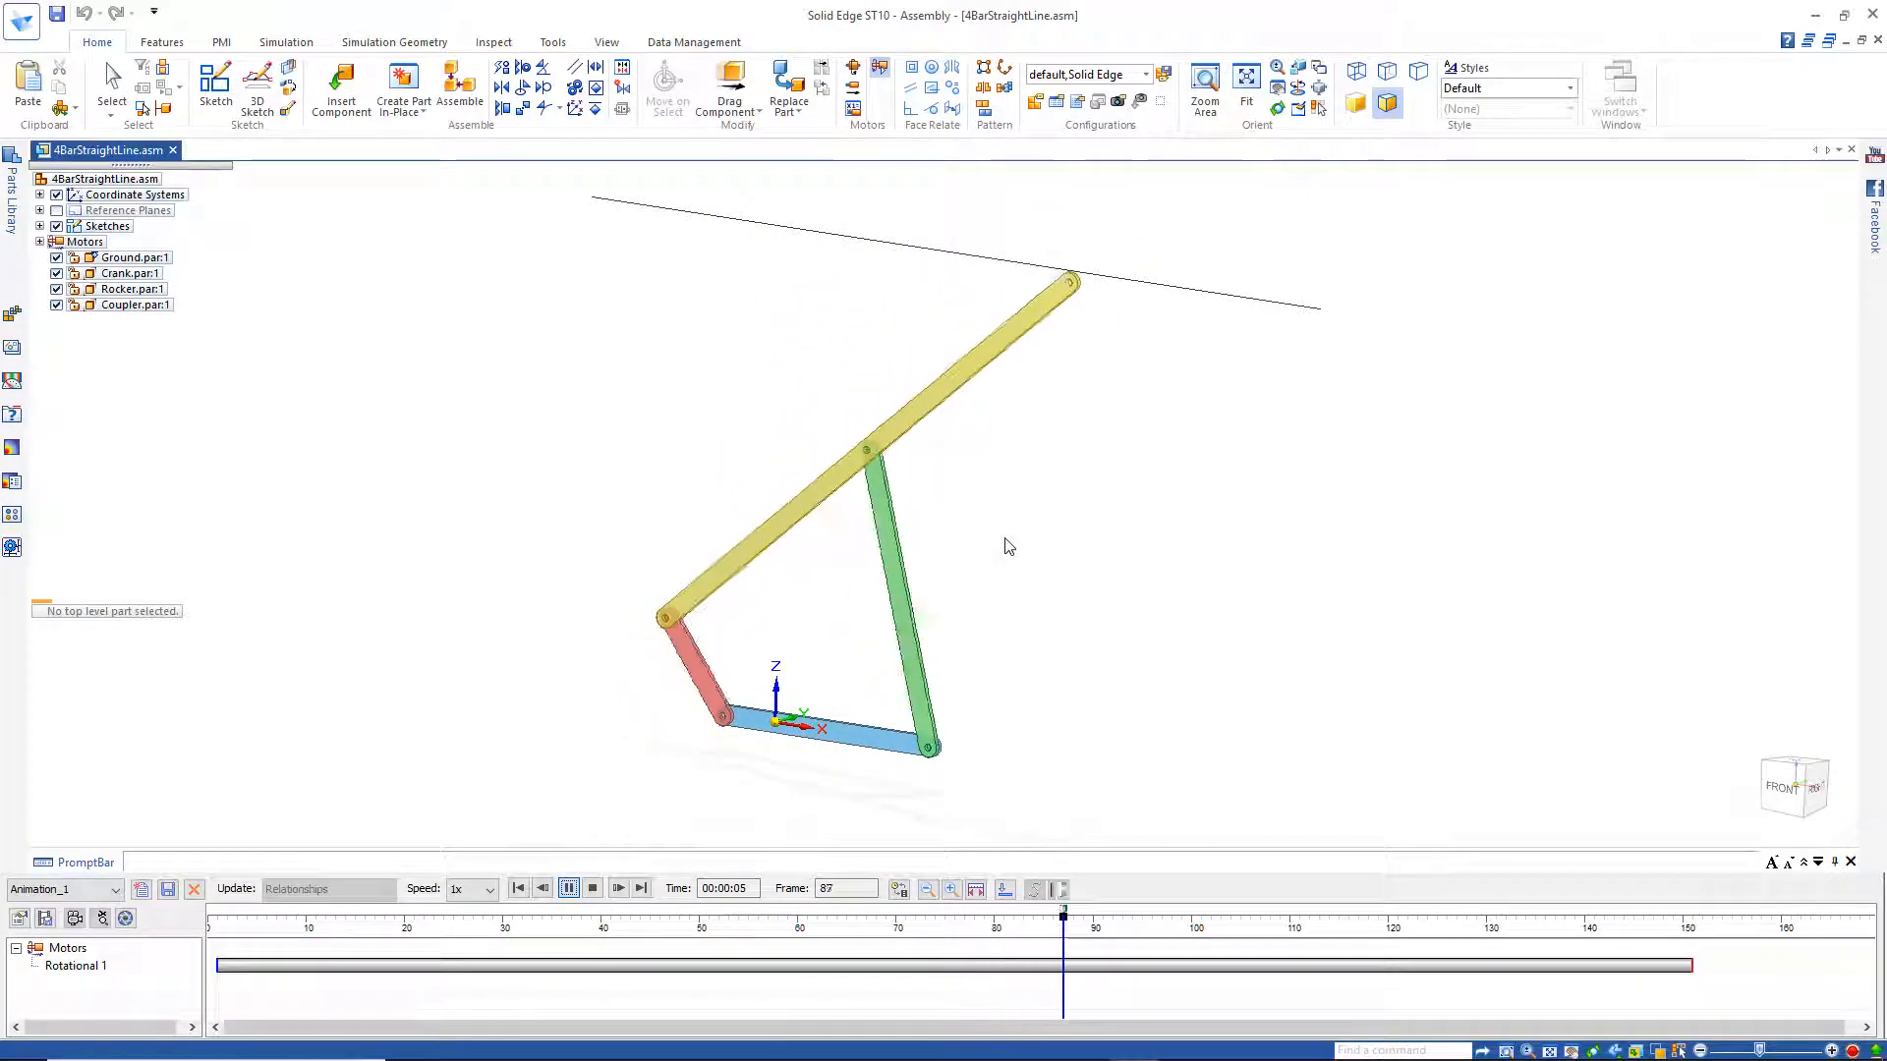
Step: Examine the four-bar linkage's motion by orbiting around the mechanism and scrubbing its motor animation along the timeline
{"action": "middle_click_drag", "start_coordinate": [1028, 549], "coordinate": [1091, 834]}
{"action": "left_click", "coordinate": [708, 919]}
{"action": "mouse_move", "coordinate": [727, 882]}
{"action": "left_mouse_down"}
{"action": "mouse_move", "coordinate": [1078, 851]}
{"action": "mouse_move", "coordinate": [1375, 792]}
{"action": "left_mouse_up"}
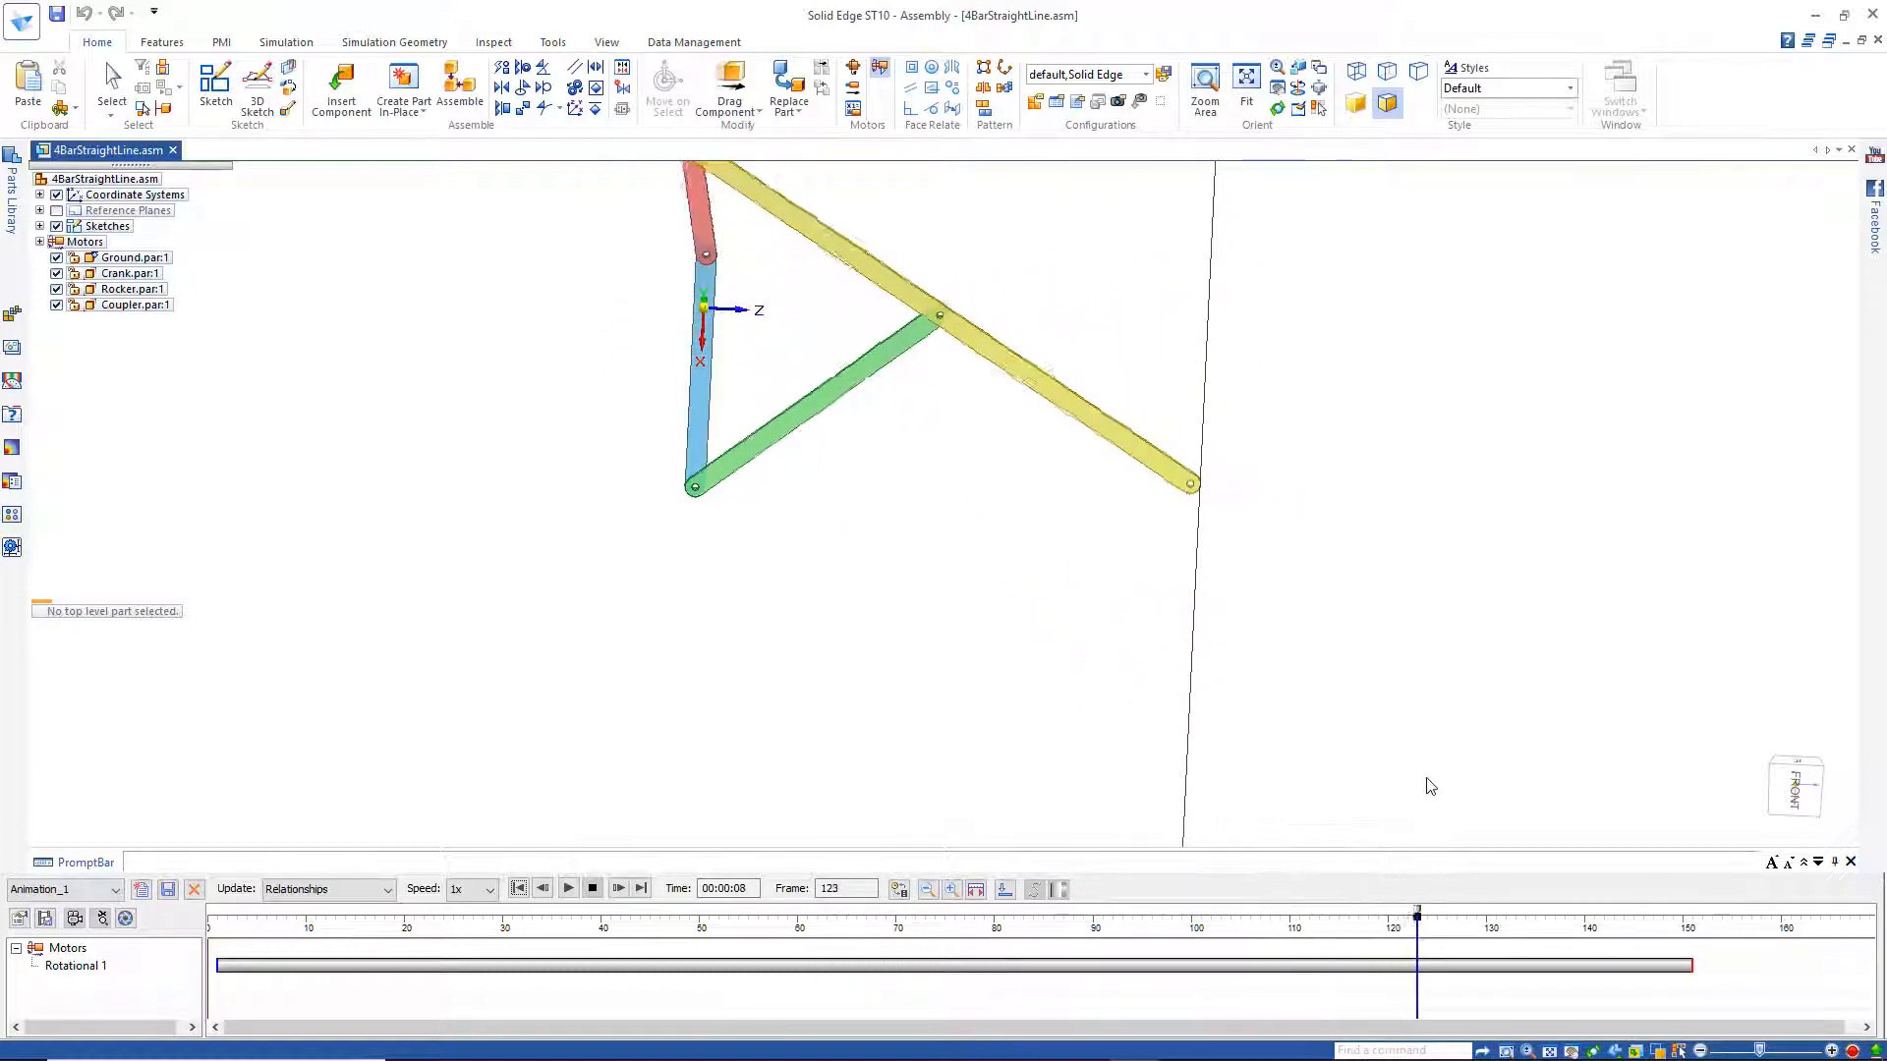
{"action": "middle_click_drag", "start_coordinate": [1059, 554], "coordinate": [1060, 810]}
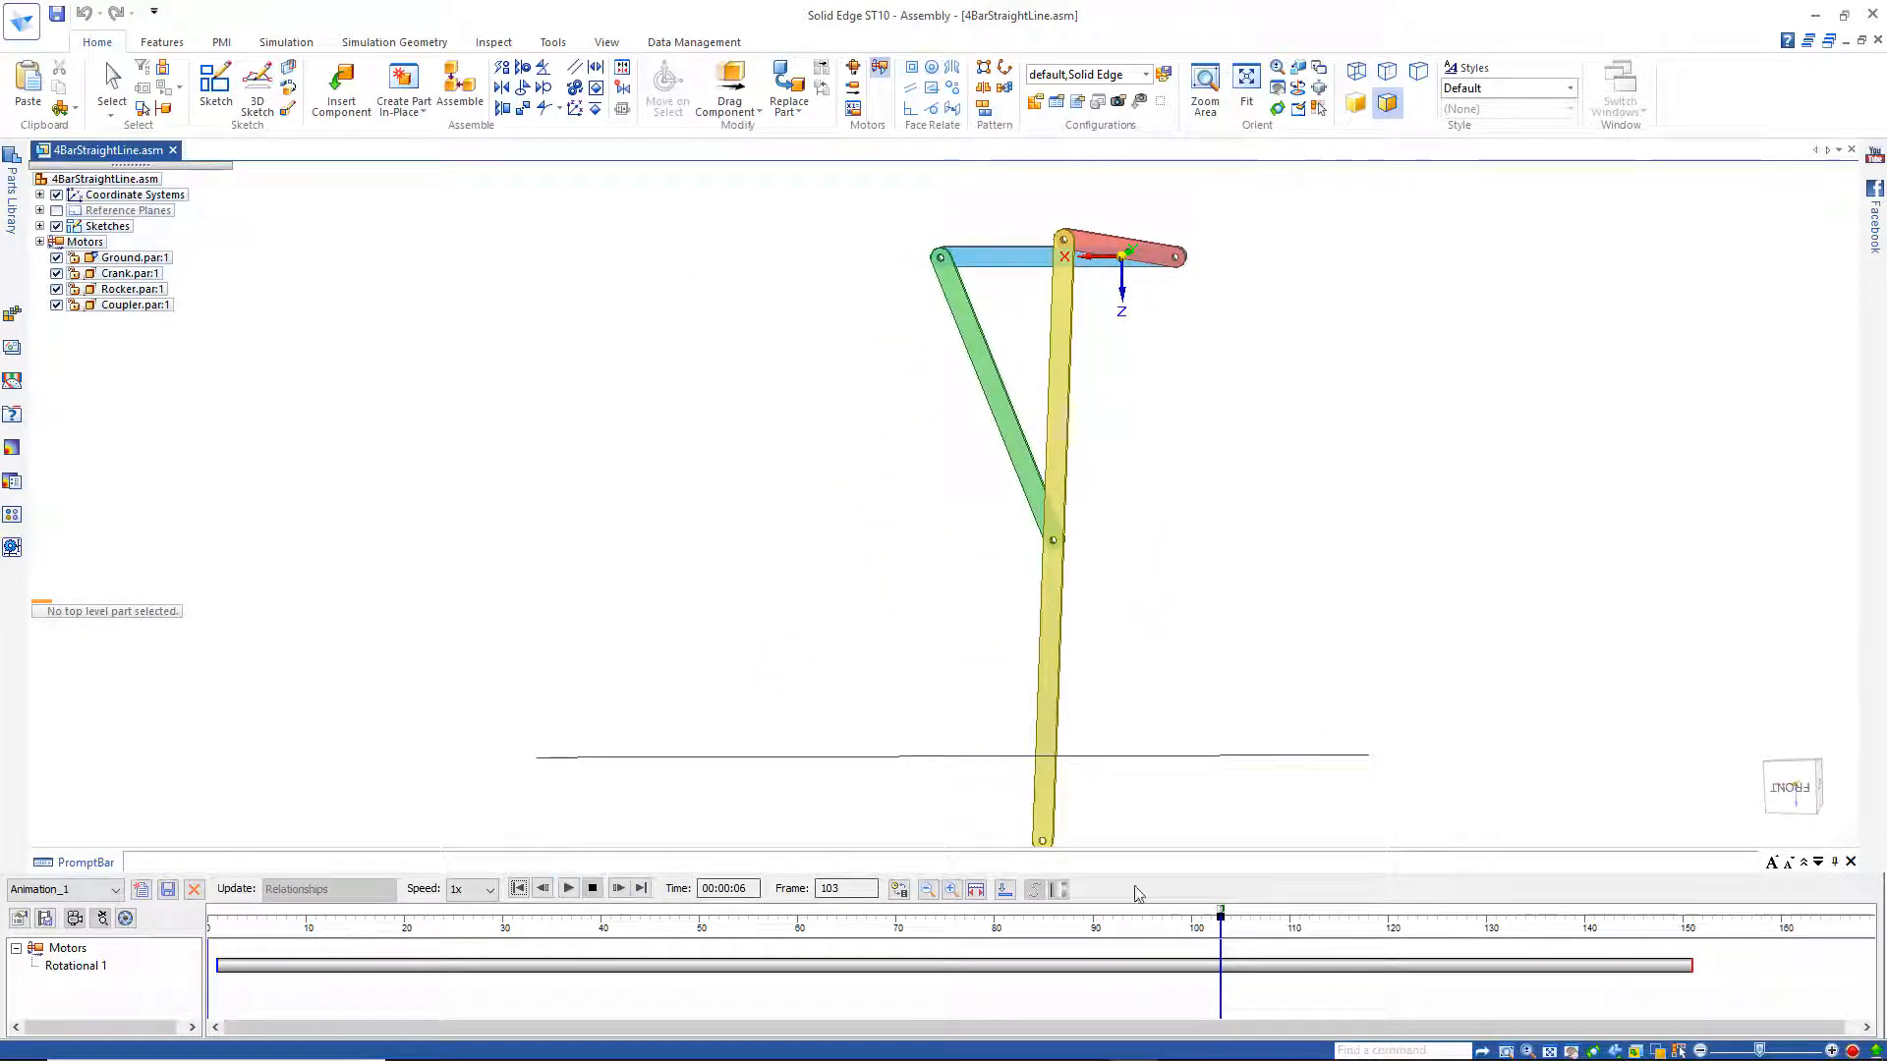
{"action": "mouse_move", "coordinate": [1221, 916]}
{"action": "left_mouse_down"}
{"action": "mouse_move", "coordinate": [345, 920]}
{"action": "mouse_move", "coordinate": [197, 897]}
{"action": "mouse_move", "coordinate": [725, 916]}
{"action": "mouse_move", "coordinate": [1048, 838]}
{"action": "mouse_move", "coordinate": [1251, 820]}
{"action": "left_mouse_up"}
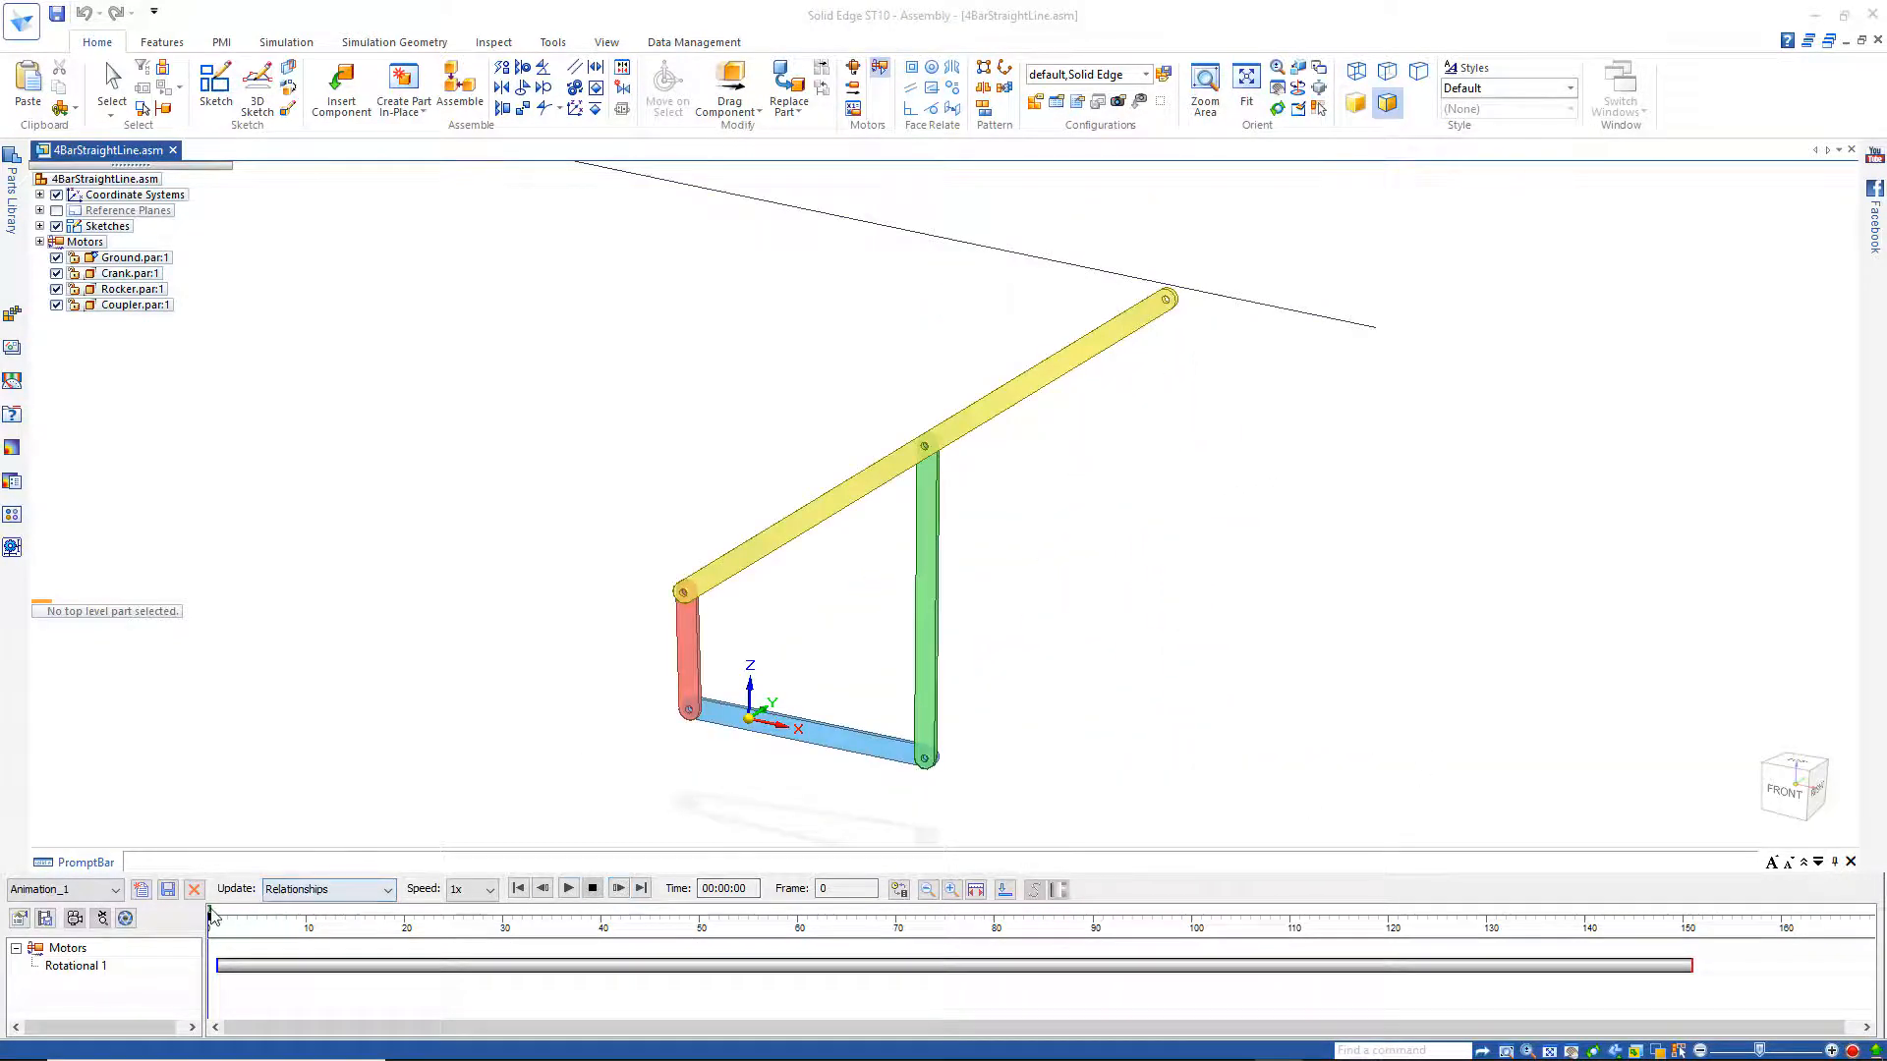
{"action": "mouse_move", "coordinate": [252, 917]}
{"action": "left_mouse_down"}
{"action": "mouse_move", "coordinate": [629, 909]}
{"action": "mouse_move", "coordinate": [1564, 815]}
{"action": "mouse_move", "coordinate": [1002, 858]}
{"action": "mouse_move", "coordinate": [1082, 862]}
{"action": "left_mouse_up"}
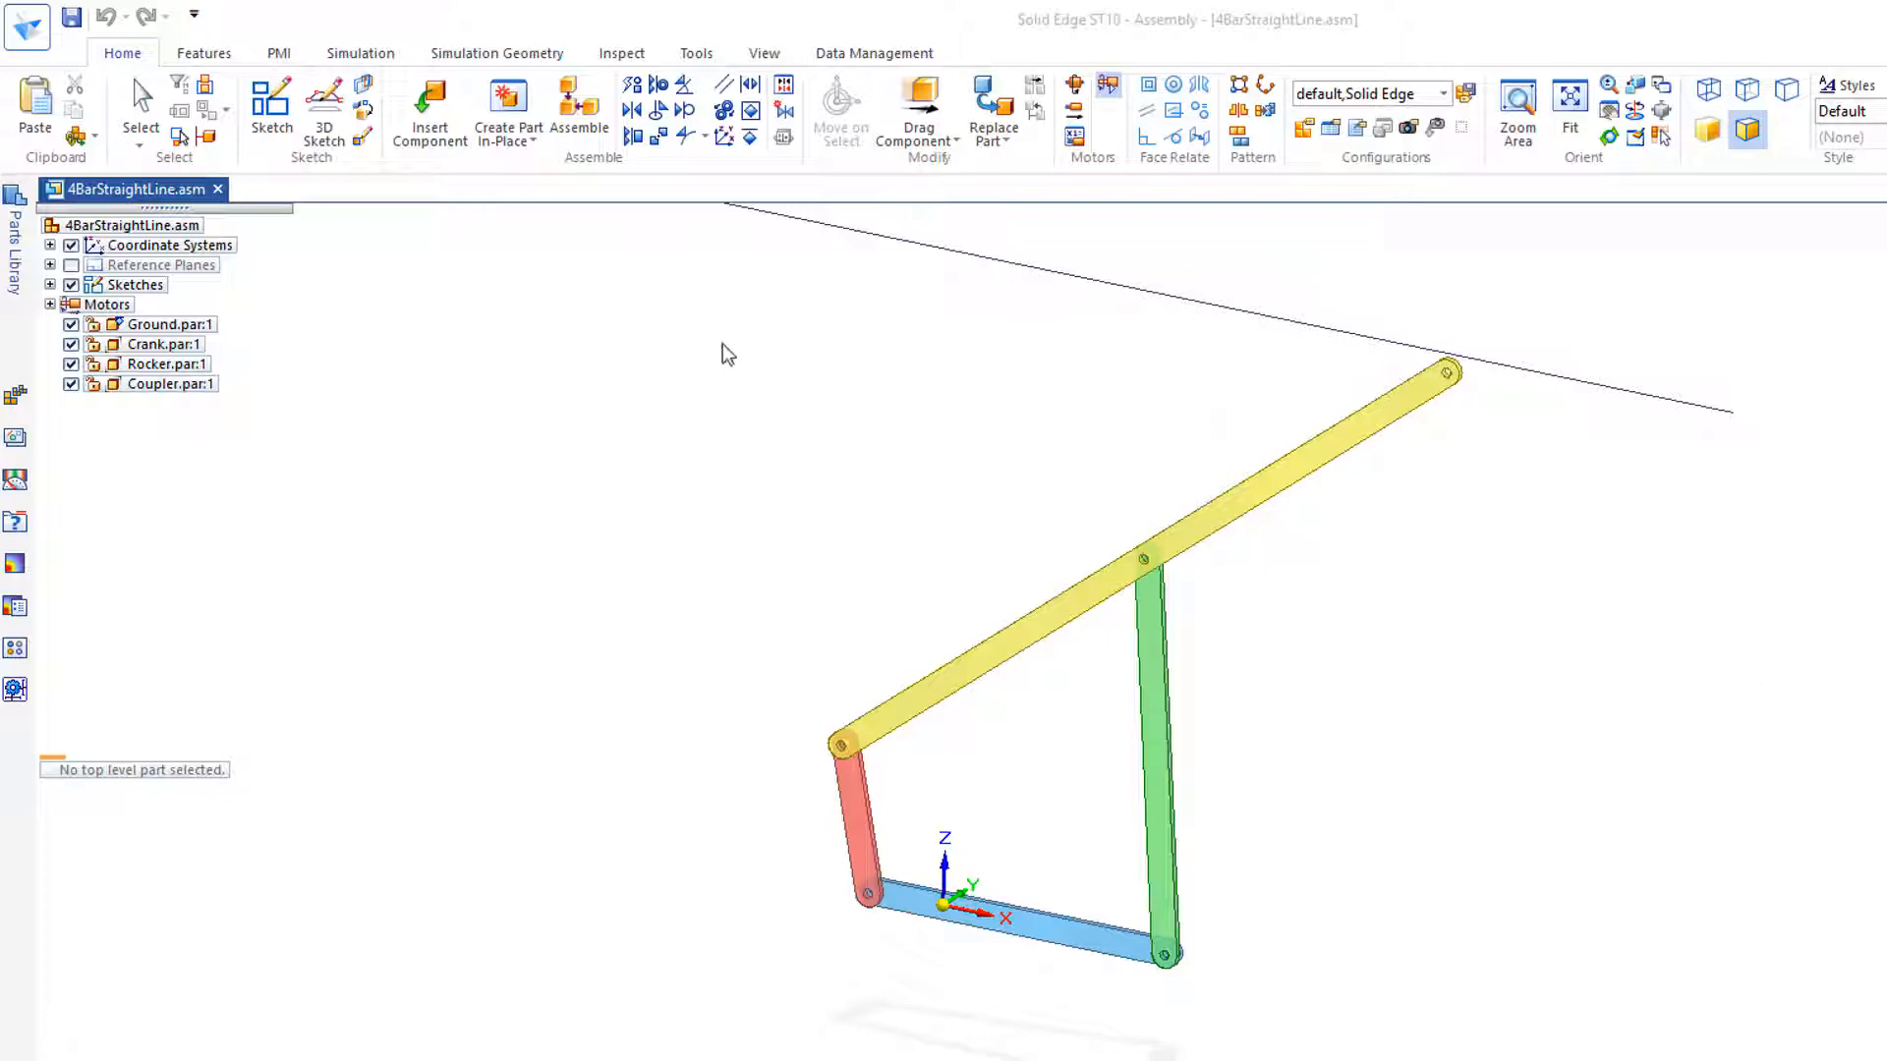
Step: Create a new metric part in place, coincident with the assembly origin, and save it as Leg1
{"action": "left_click", "coordinate": [508, 108]}
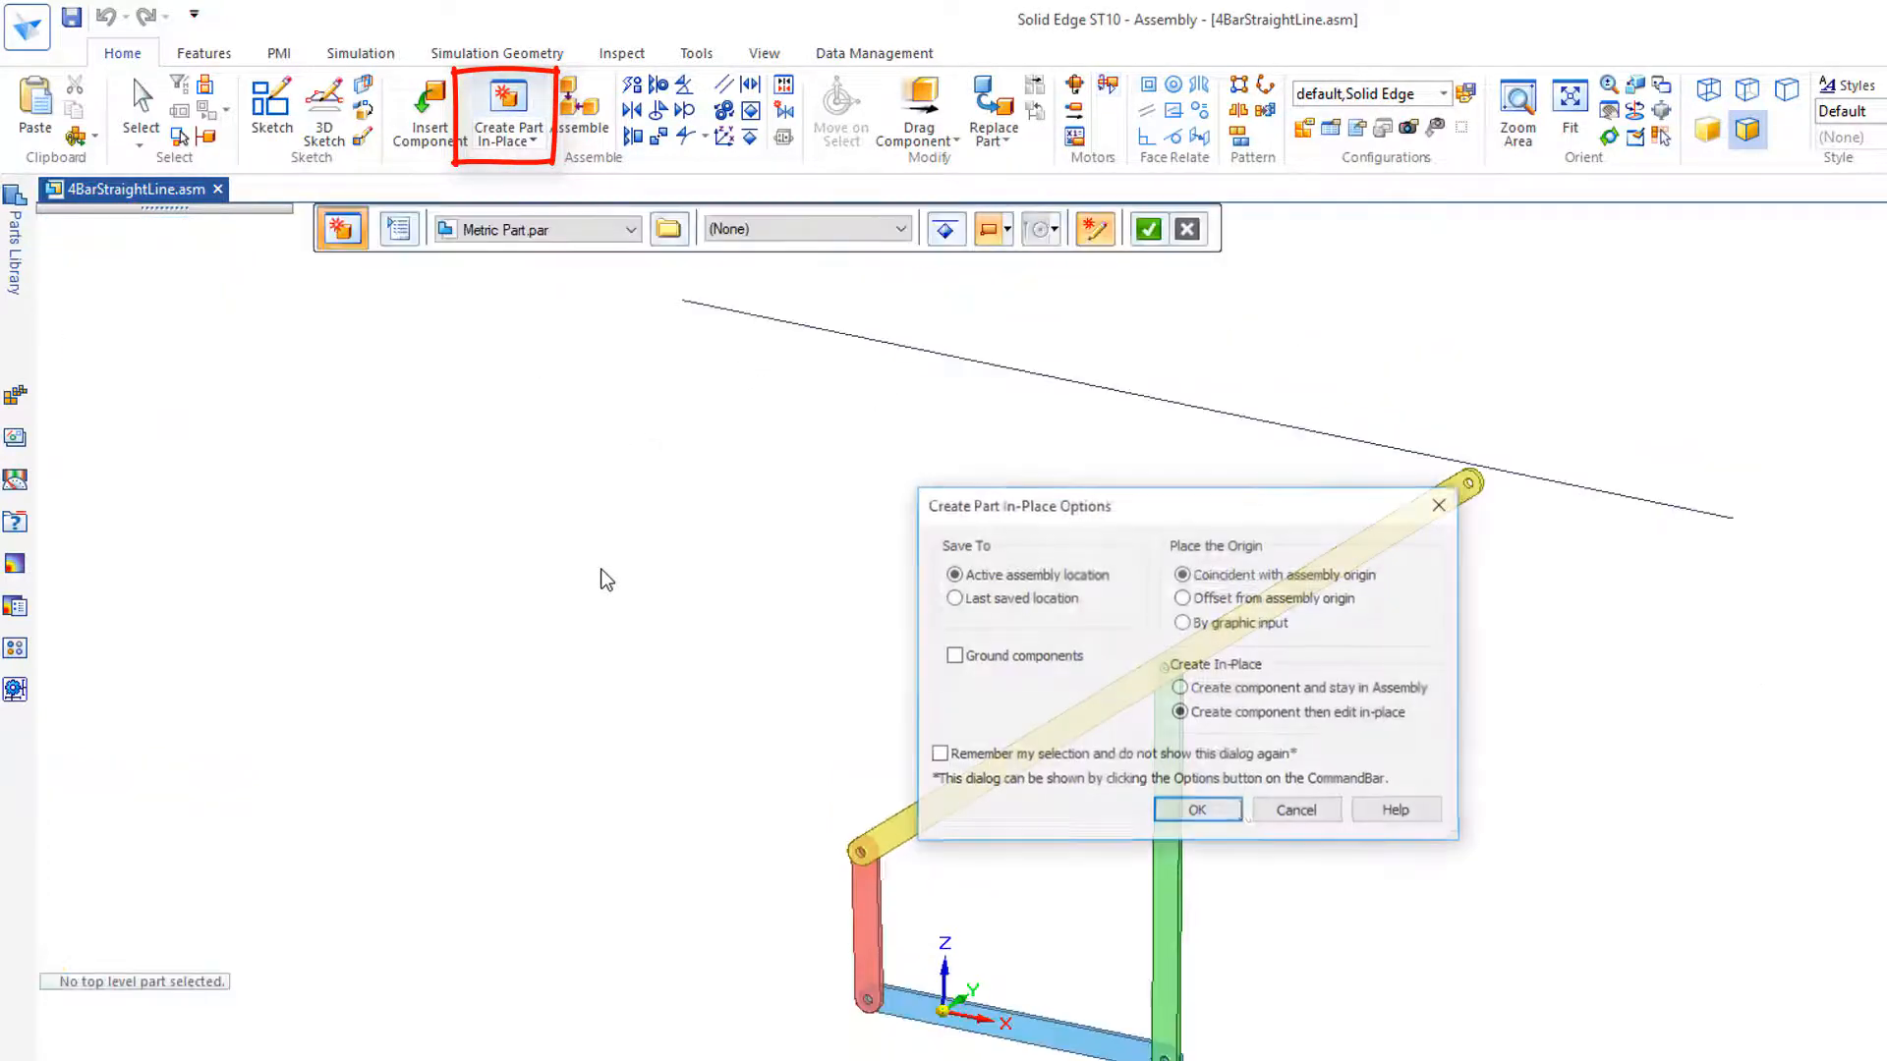
{"action": "left_click", "coordinate": [1197, 810]}
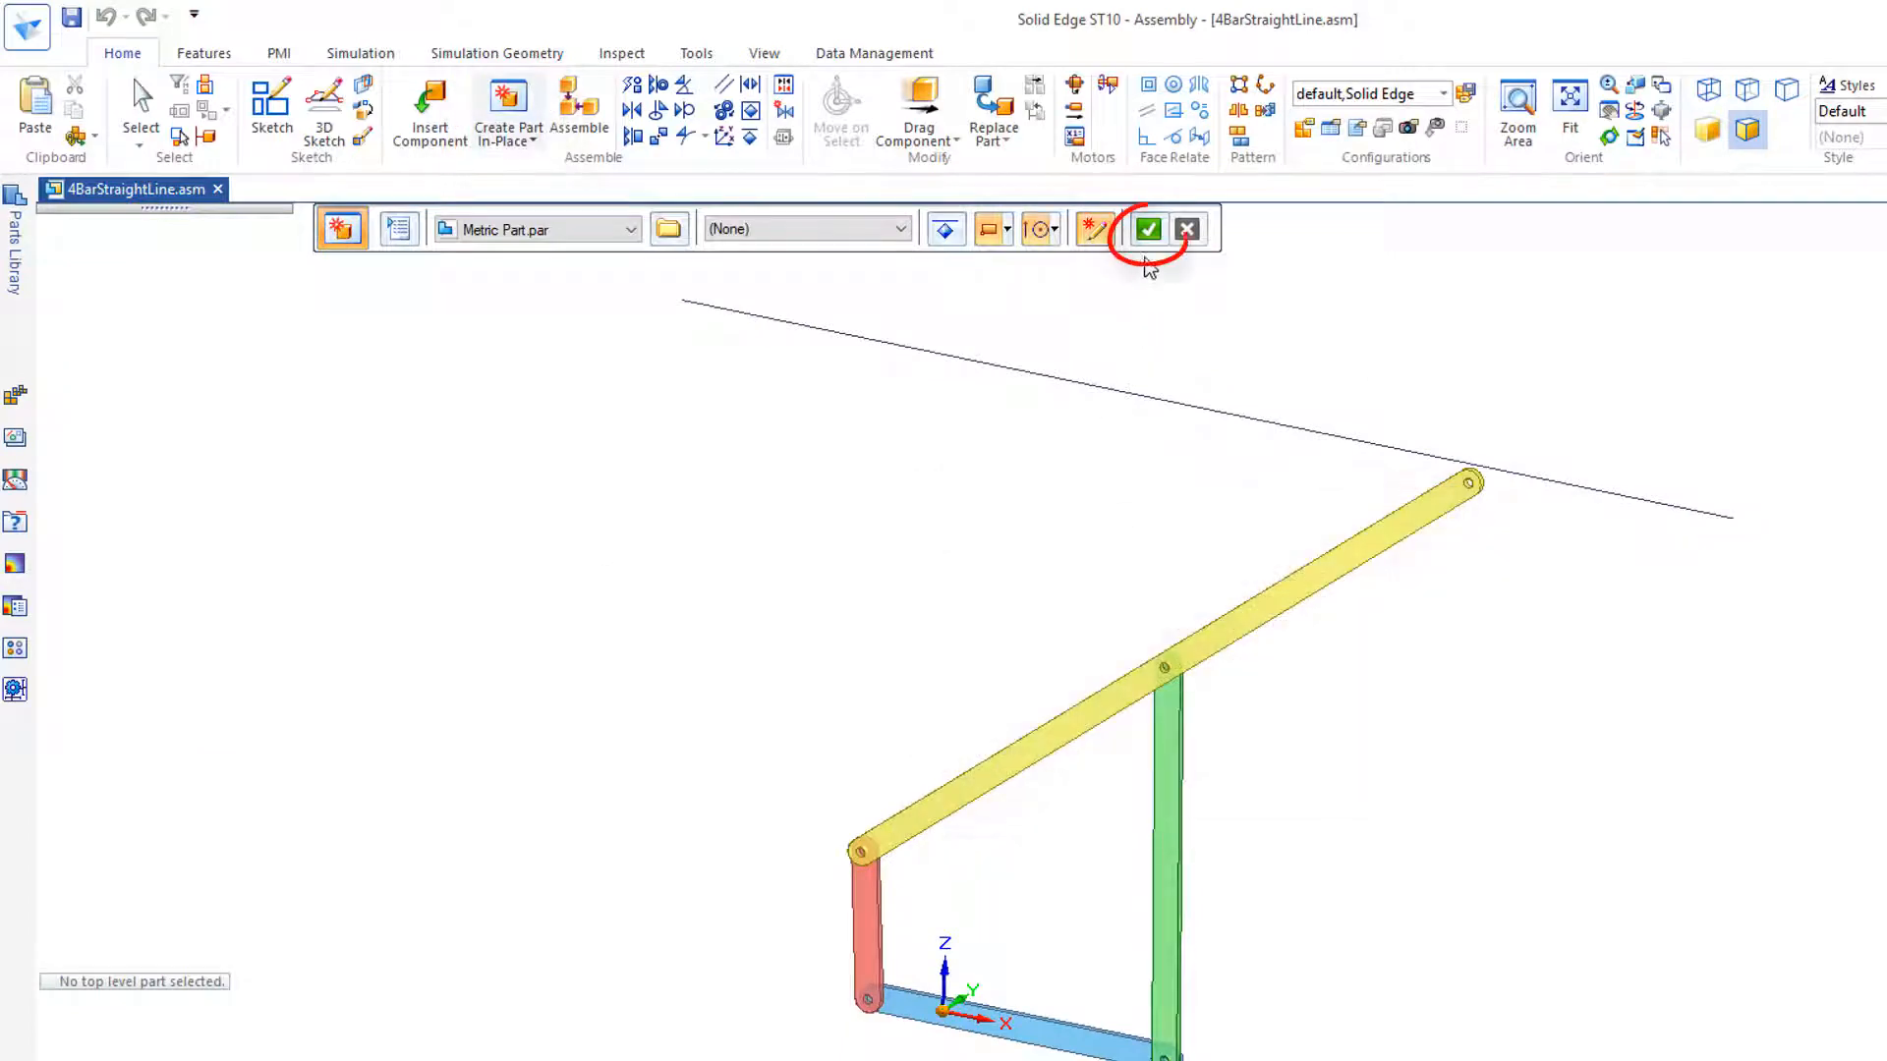
{"action": "left_click", "coordinate": [1148, 229]}
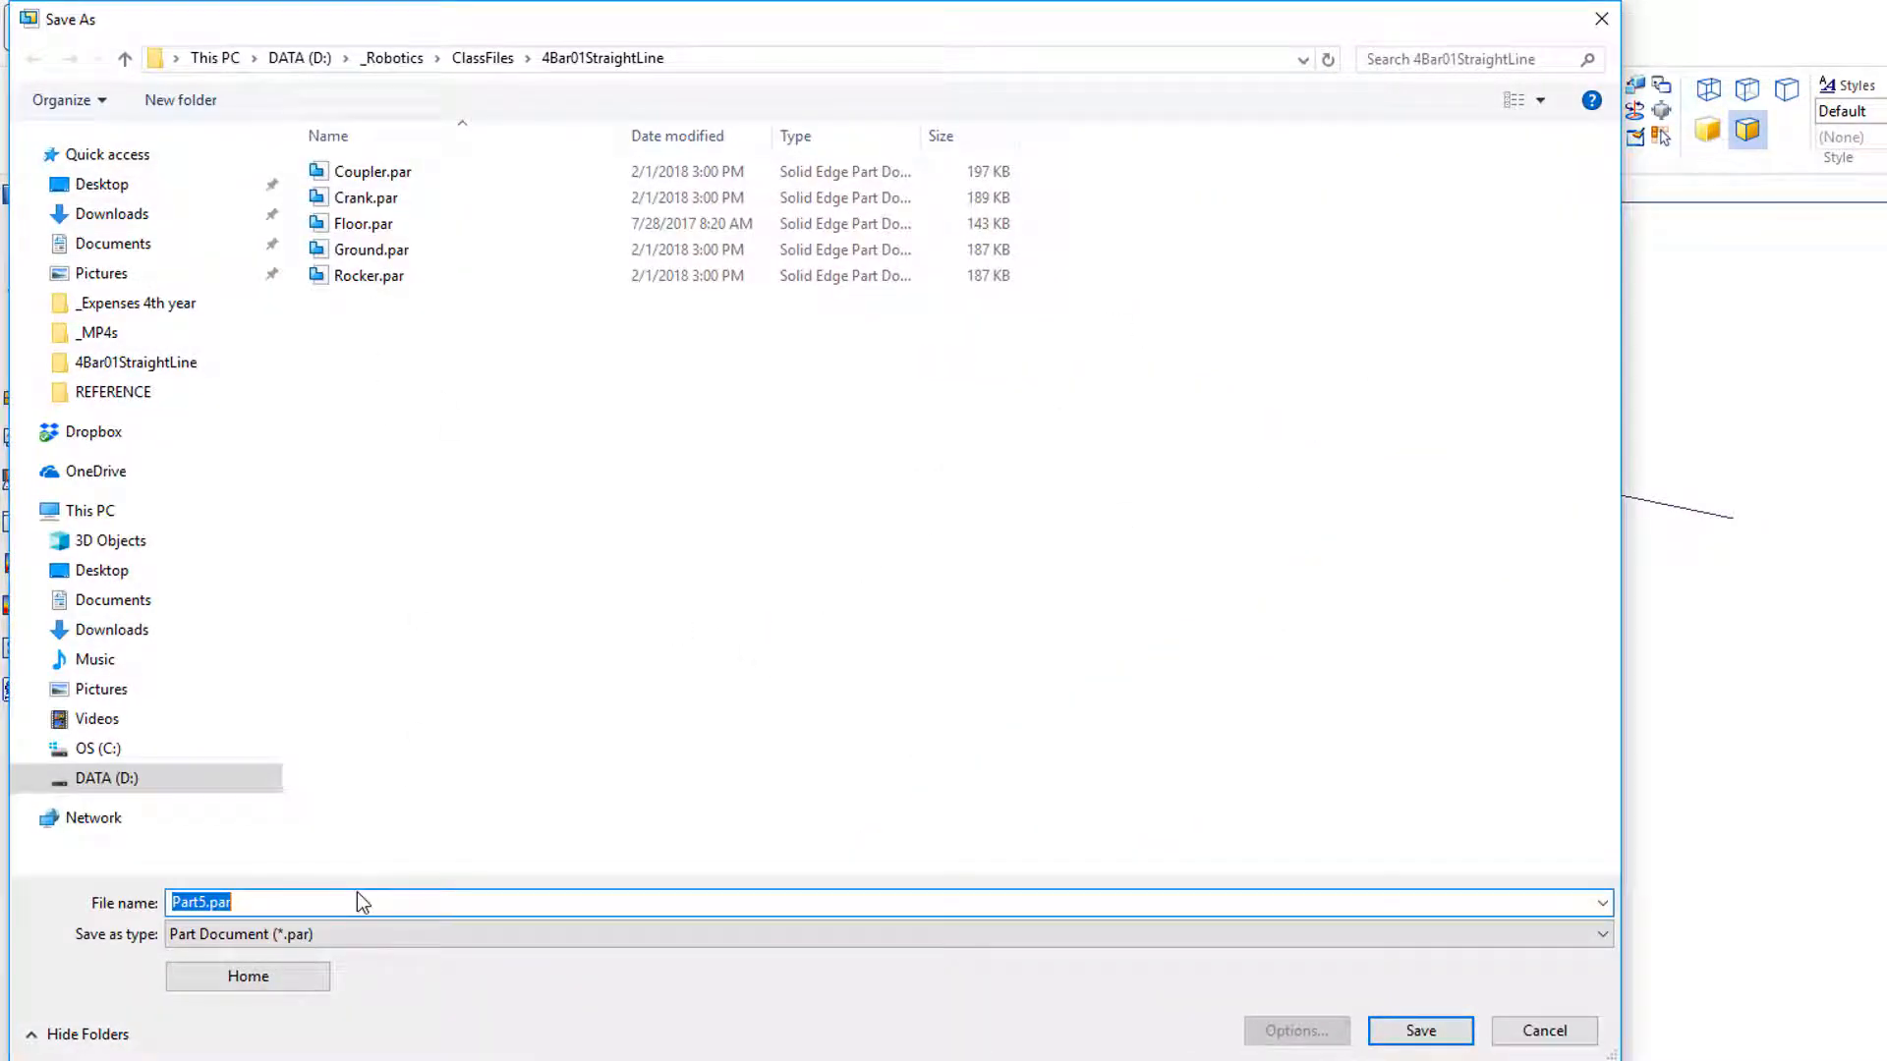
{"action": "type", "text": "Leg"}
{"action": "key", "text": "BackSpace"}
{"action": "key", "text": "BackSpace"}
{"action": "key", "text": "BackSpace"}
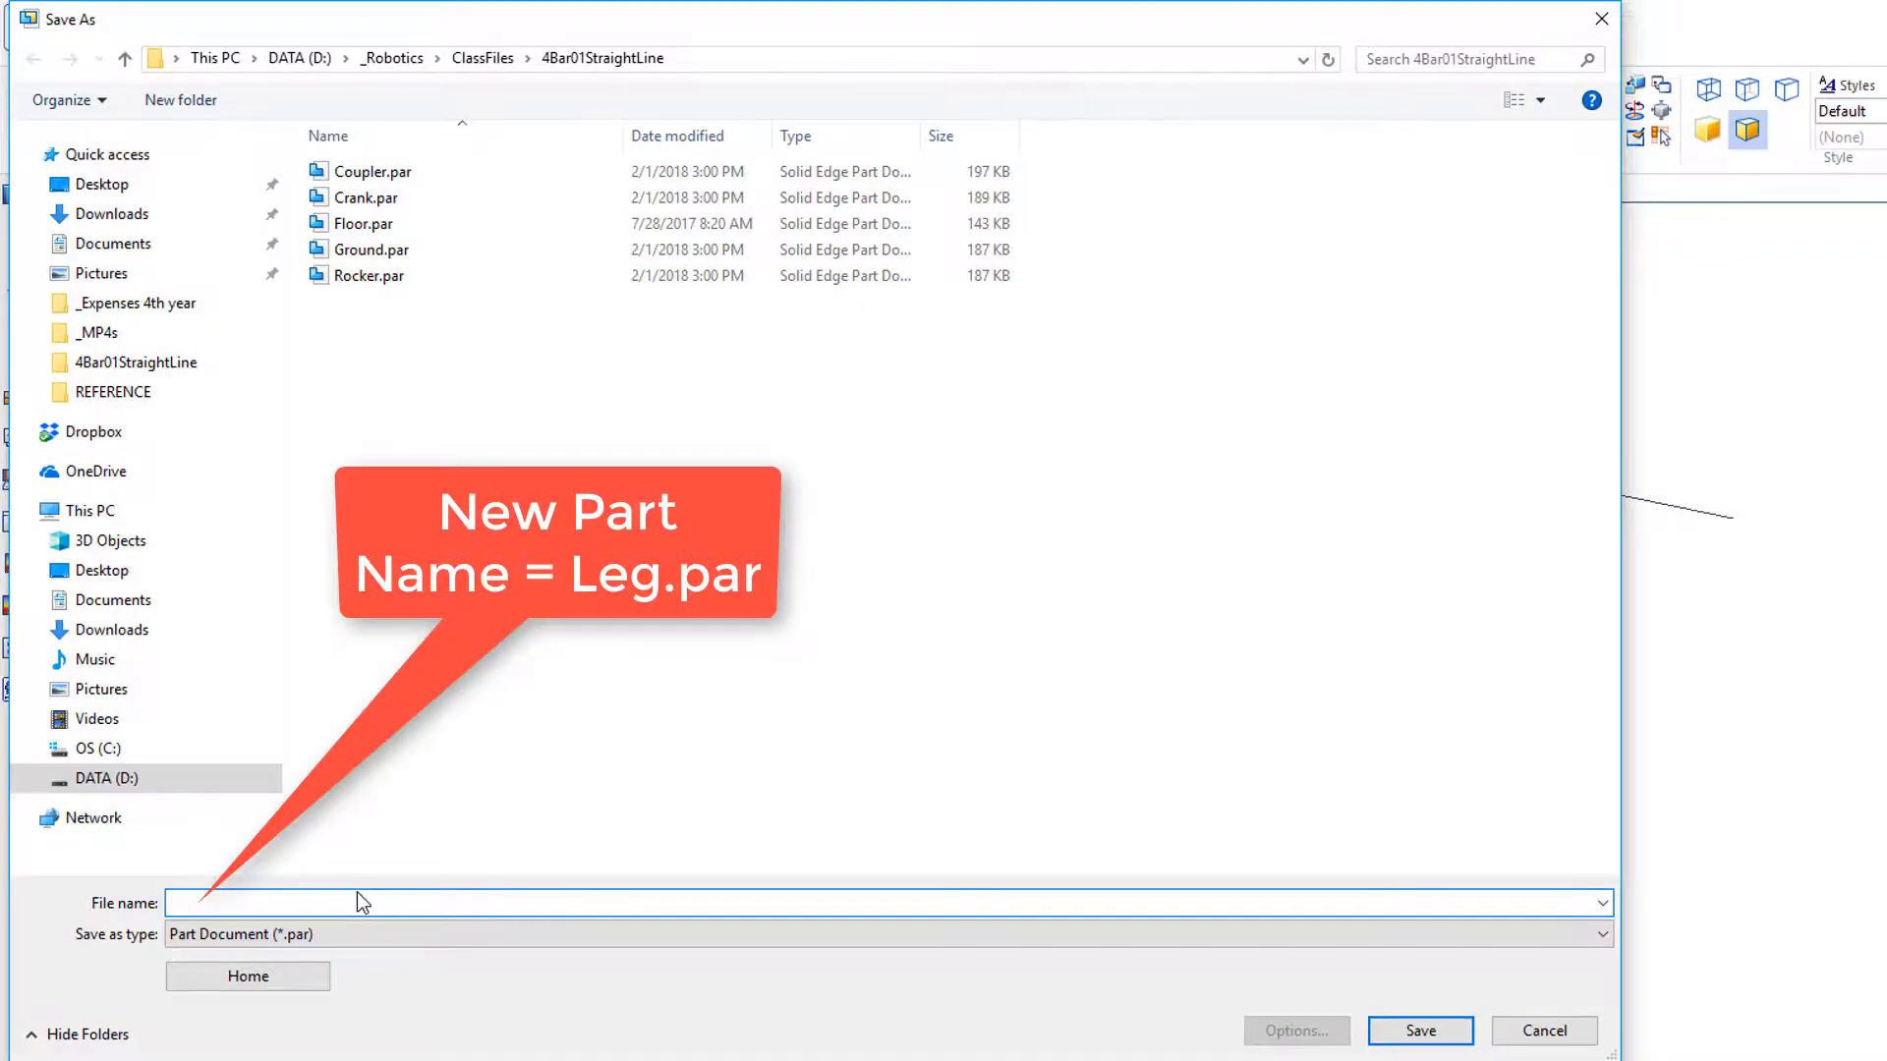
{"action": "type", "text": "Leg1"}
{"action": "key", "text": "Return"}
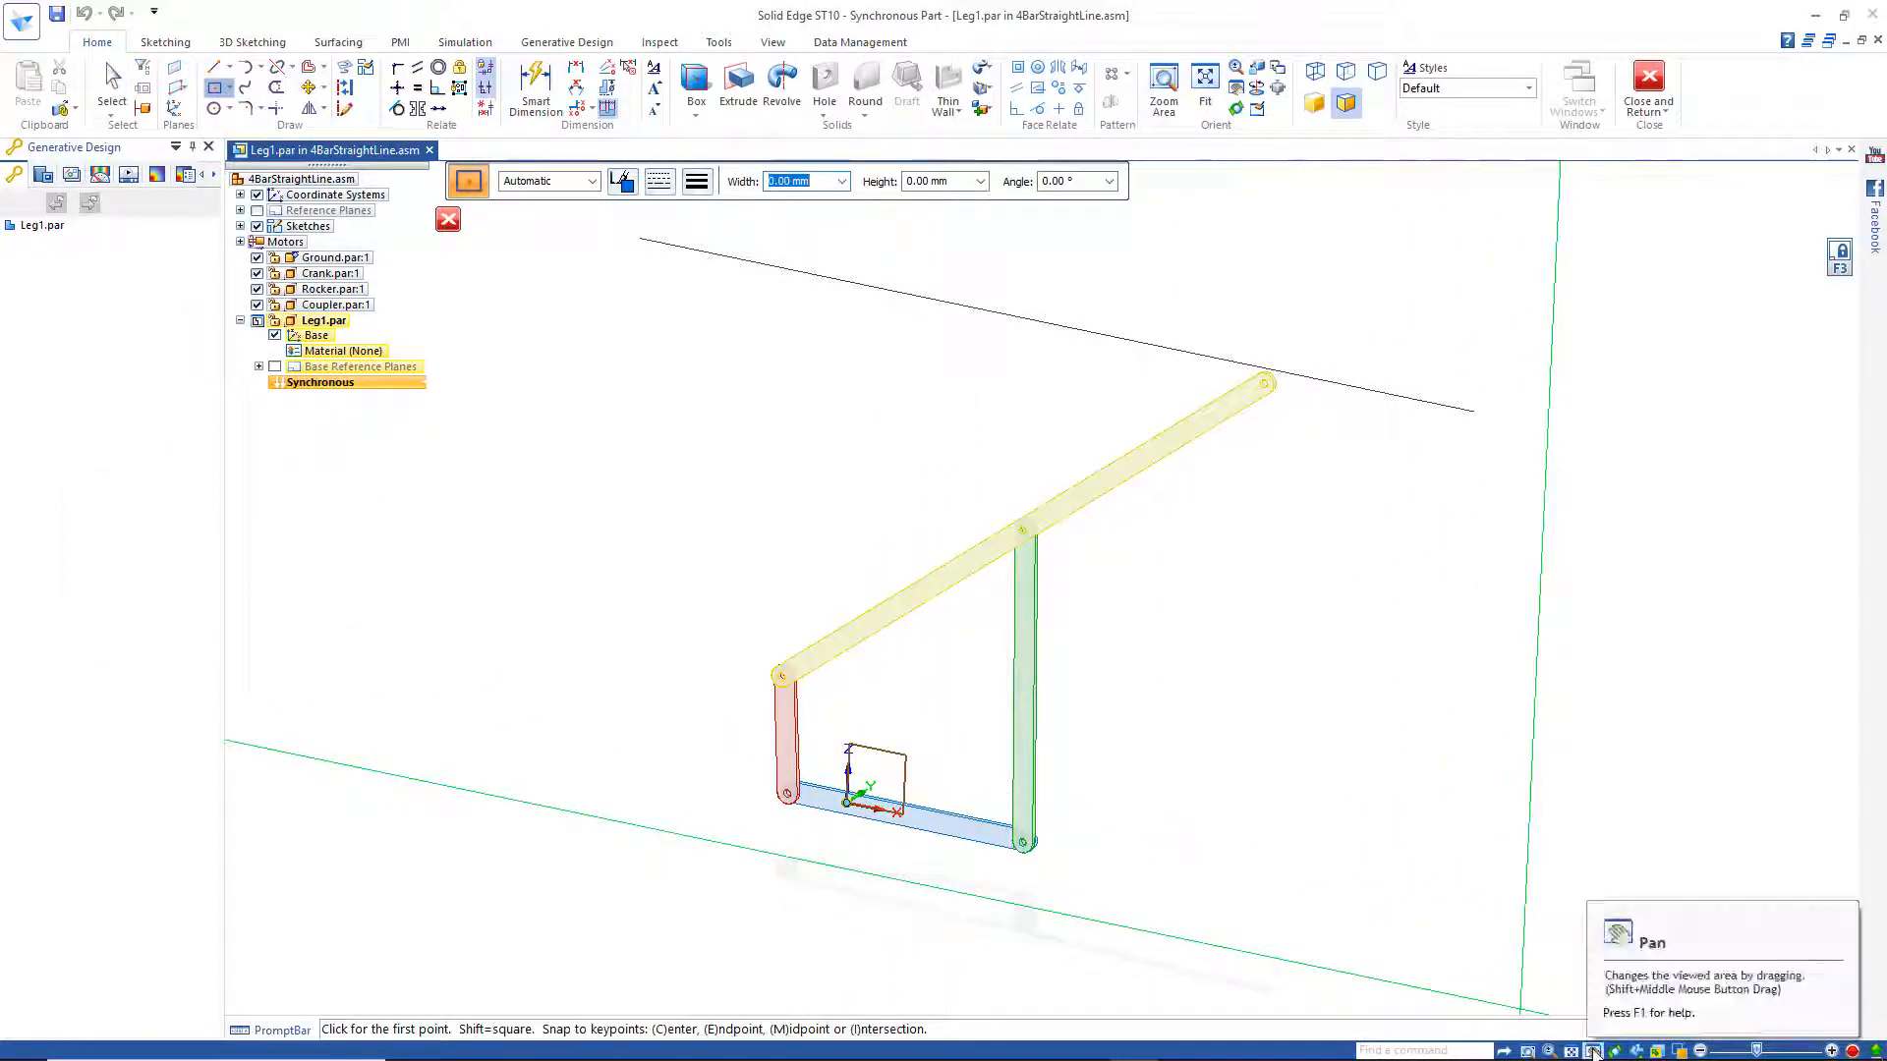
Step: Sketch a 20 x 450 mm vertical rectangle on the front plane with a 3 mm radius circle centred near its upper end
{"action": "left_click", "coordinate": [1636, 1051]}
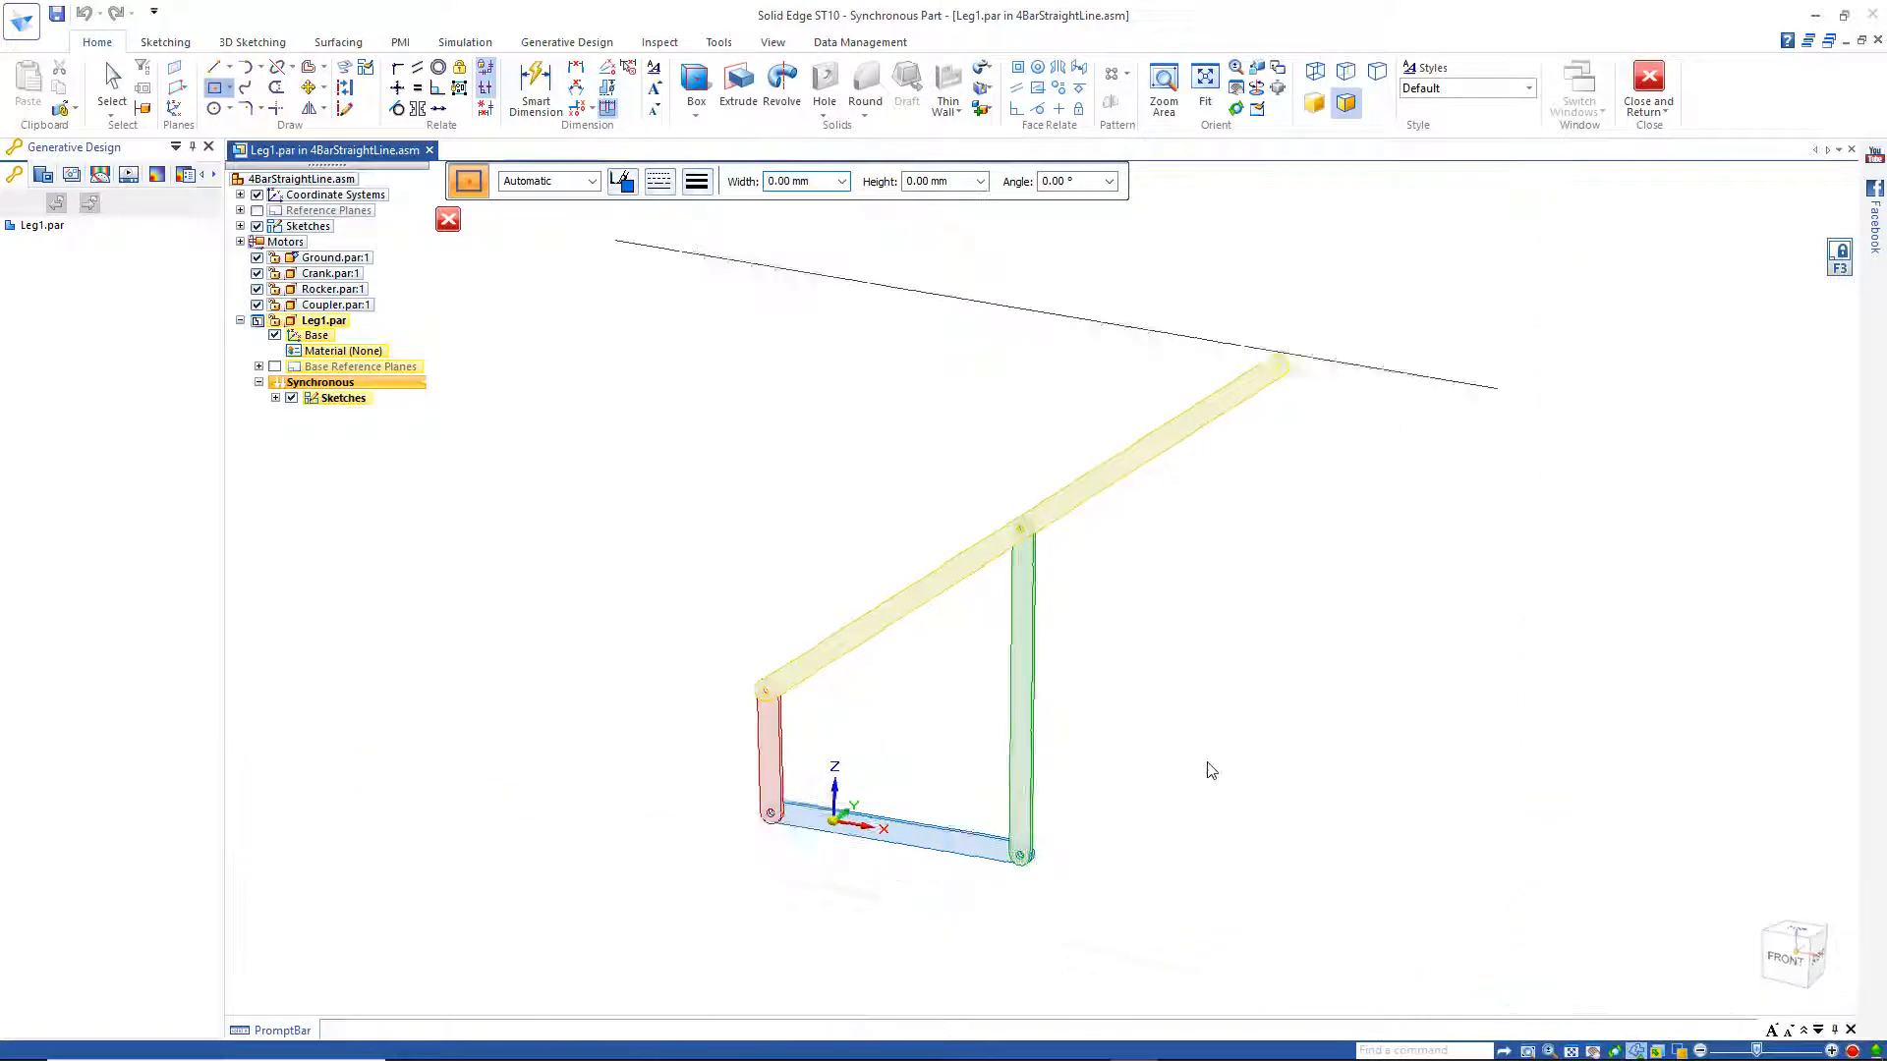
{"action": "scroll", "coordinate": [1109, 906], "scroll_direction": "down", "scroll_amount": 2}
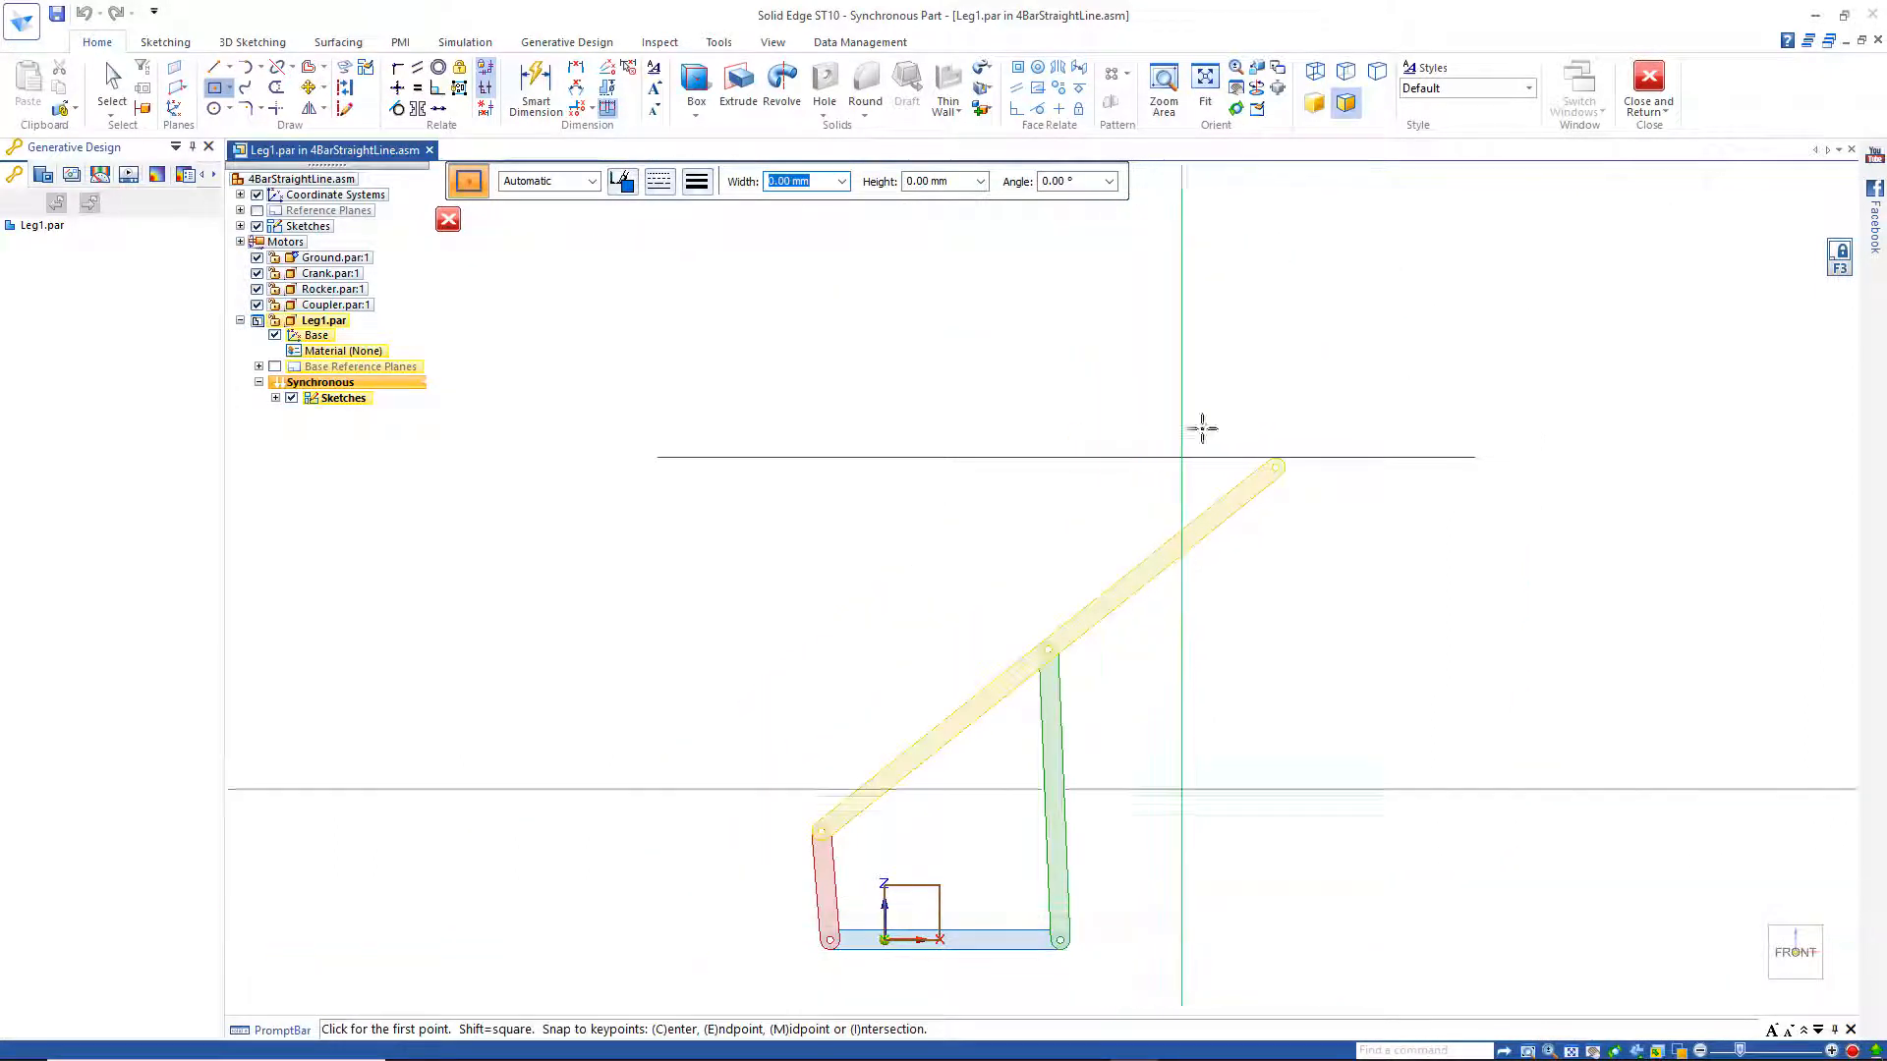
{"action": "scroll", "coordinate": [1208, 324], "scroll_direction": "down", "scroll_amount": 1}
{"action": "scroll", "coordinate": [1212, 317], "scroll_direction": "down", "scroll_amount": 1}
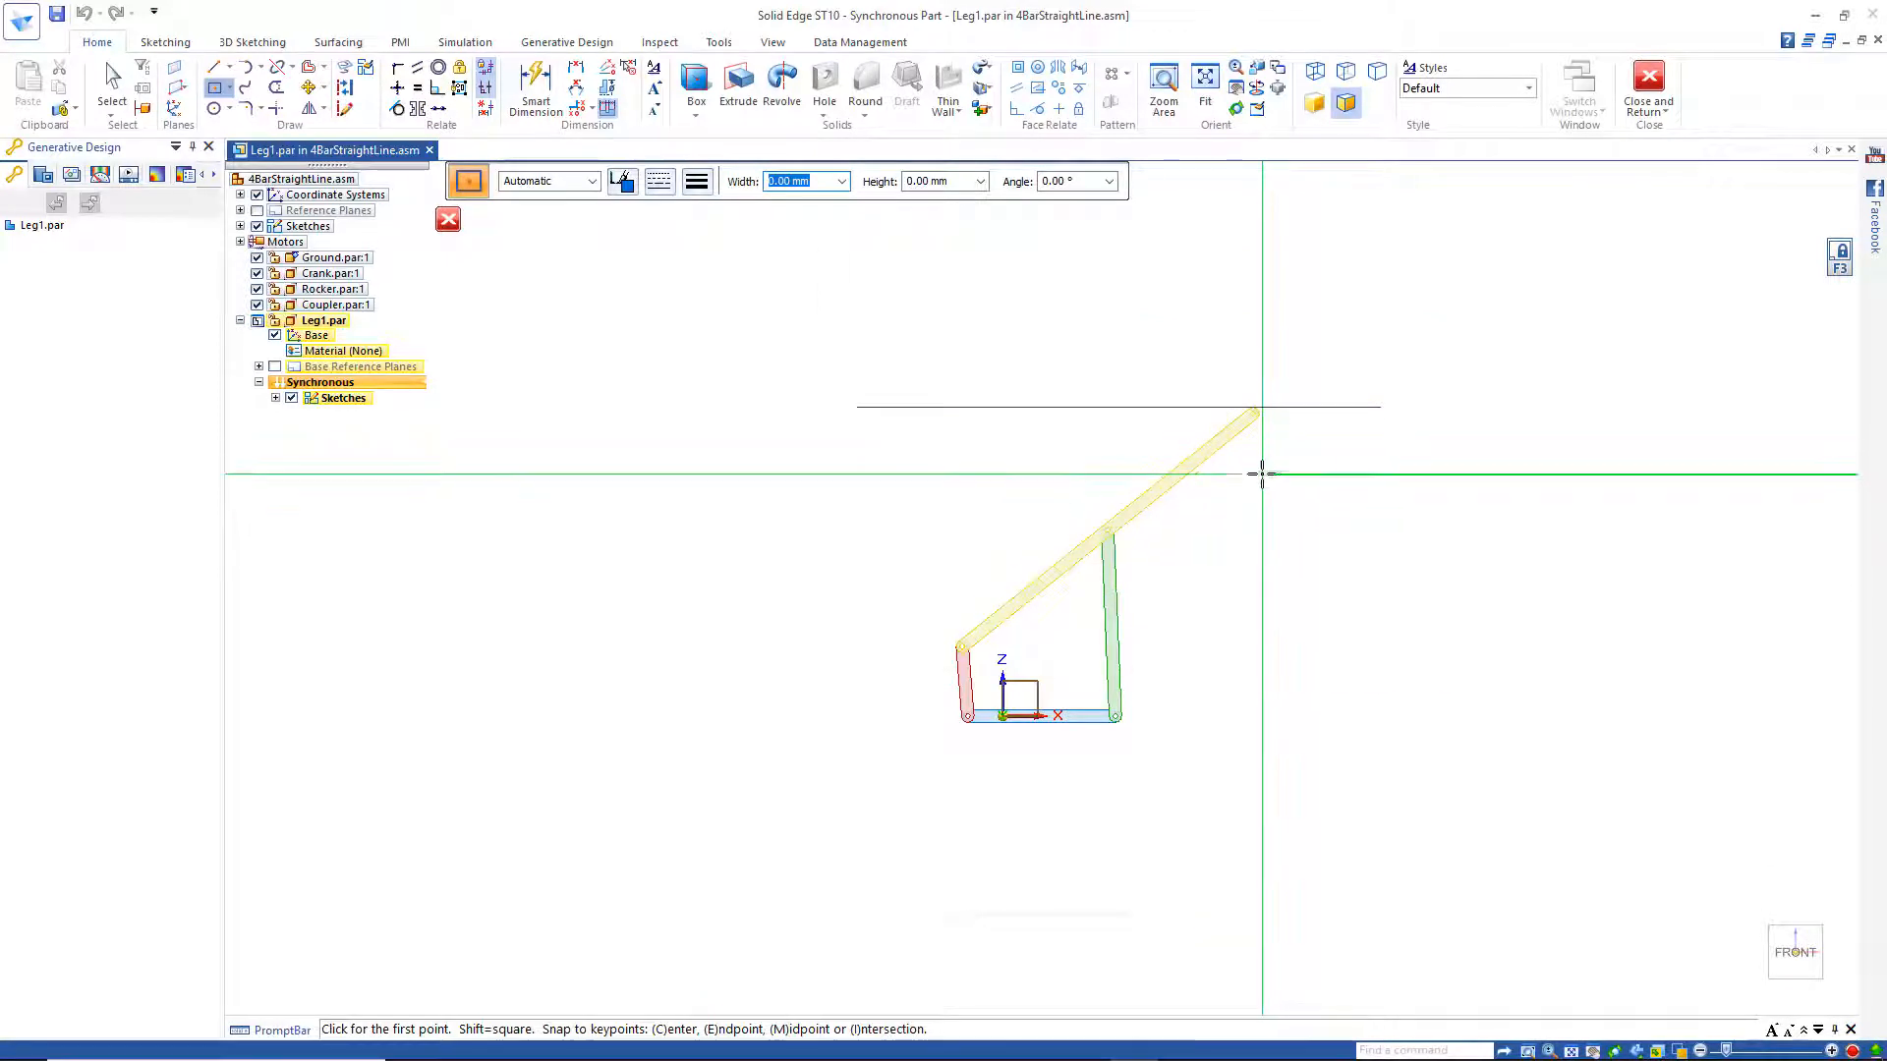
{"action": "left_click", "coordinate": [1259, 453]}
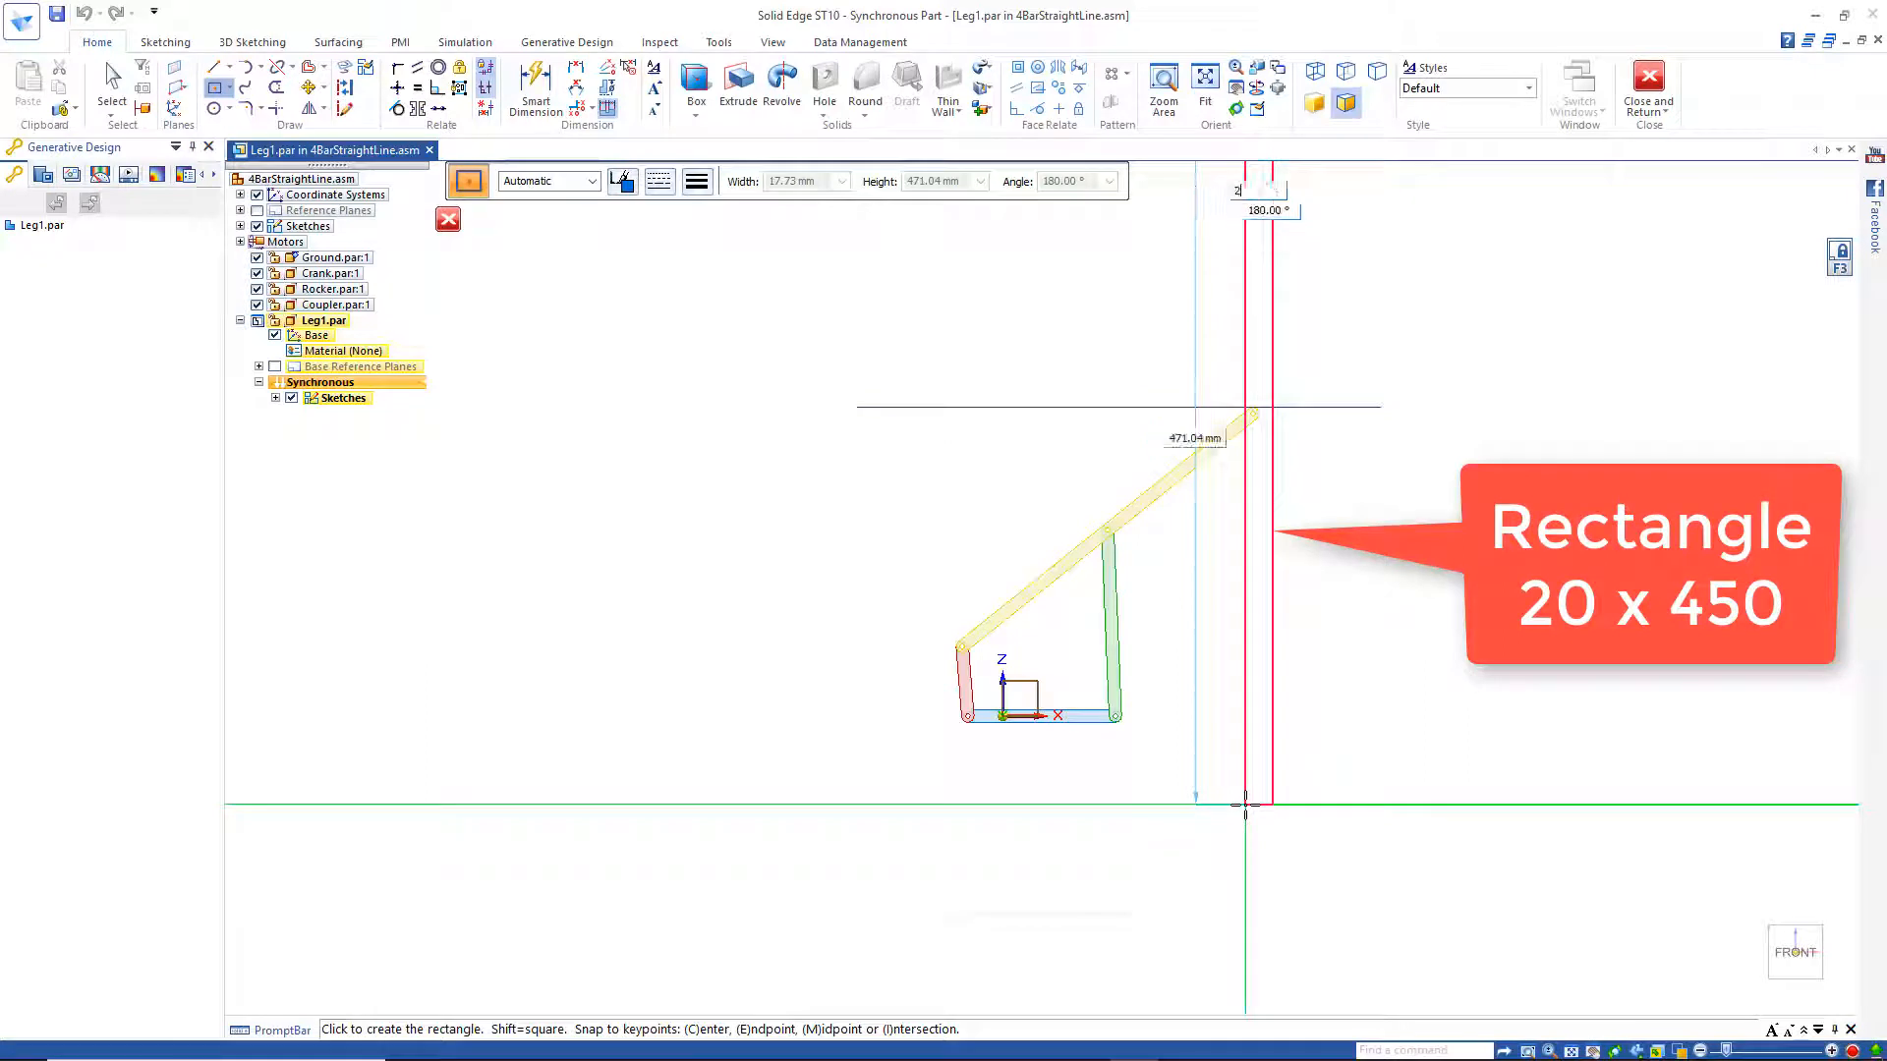
{"action": "key", "text": "Tab"}
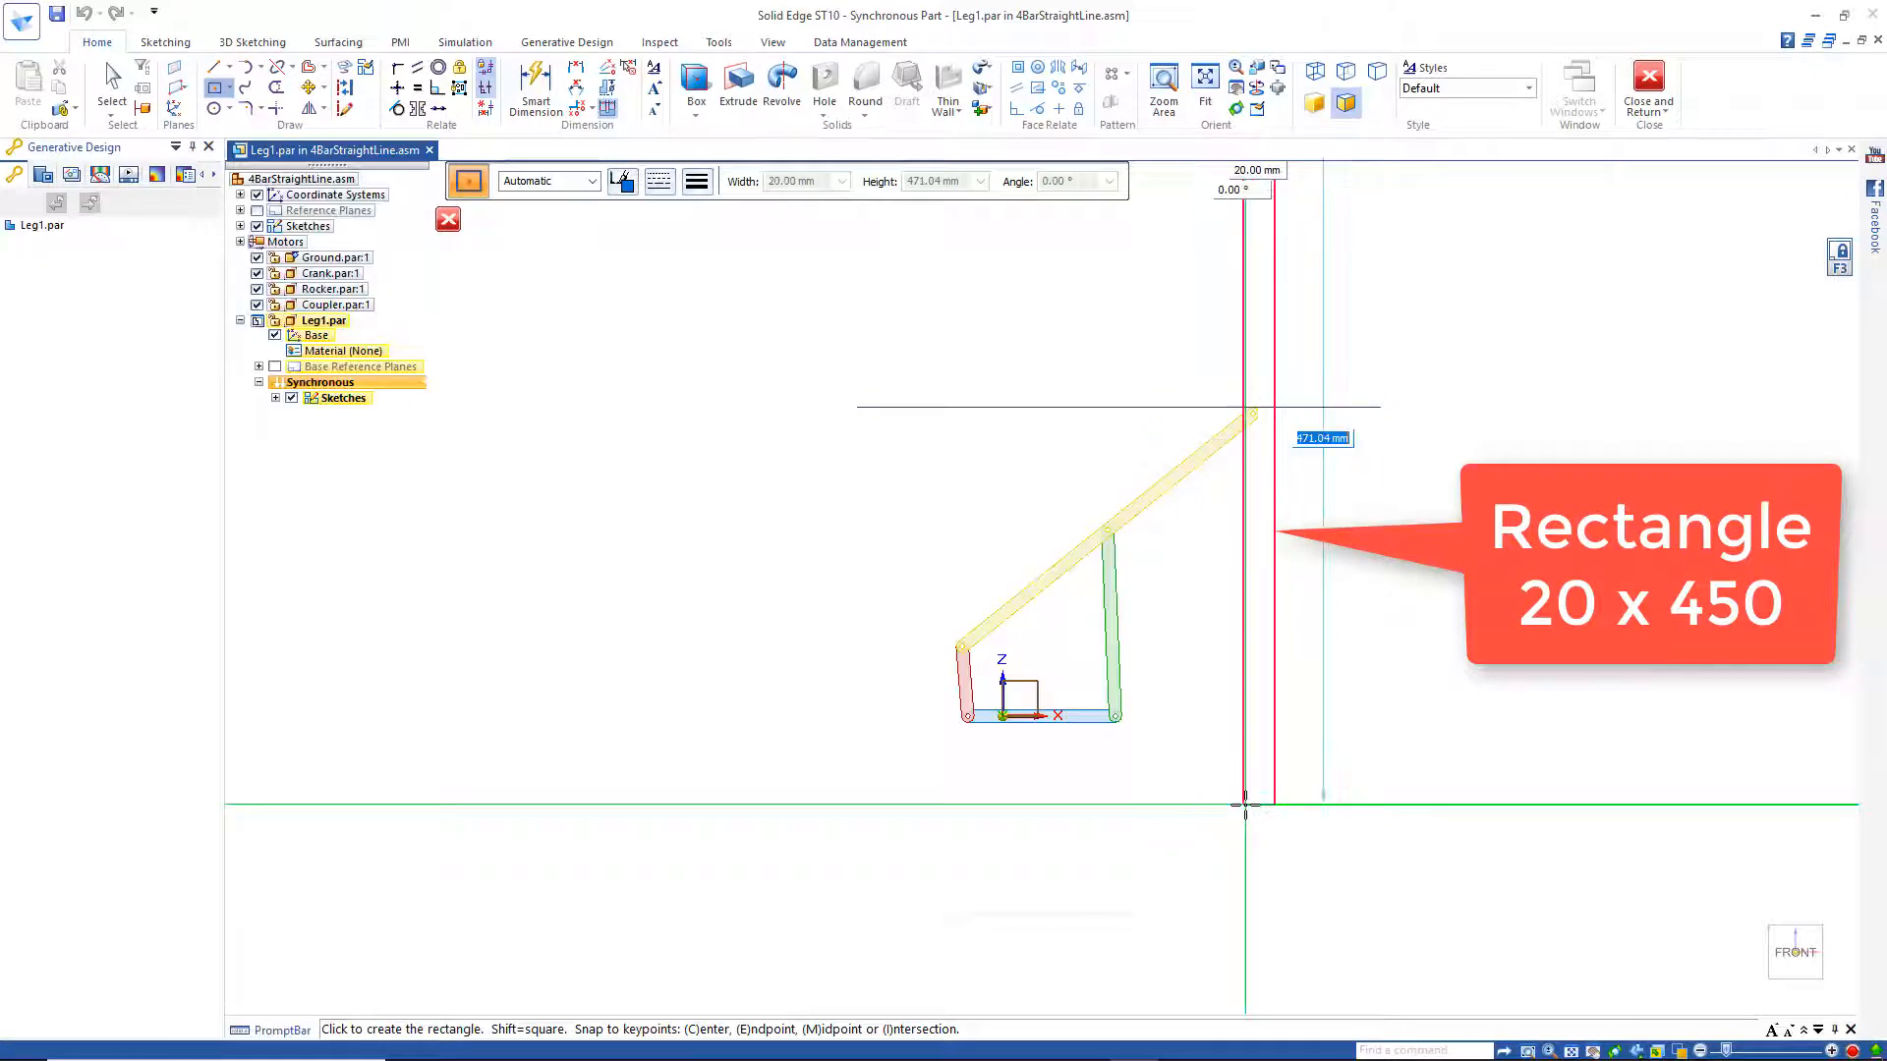
{"action": "type", "text": "450"}
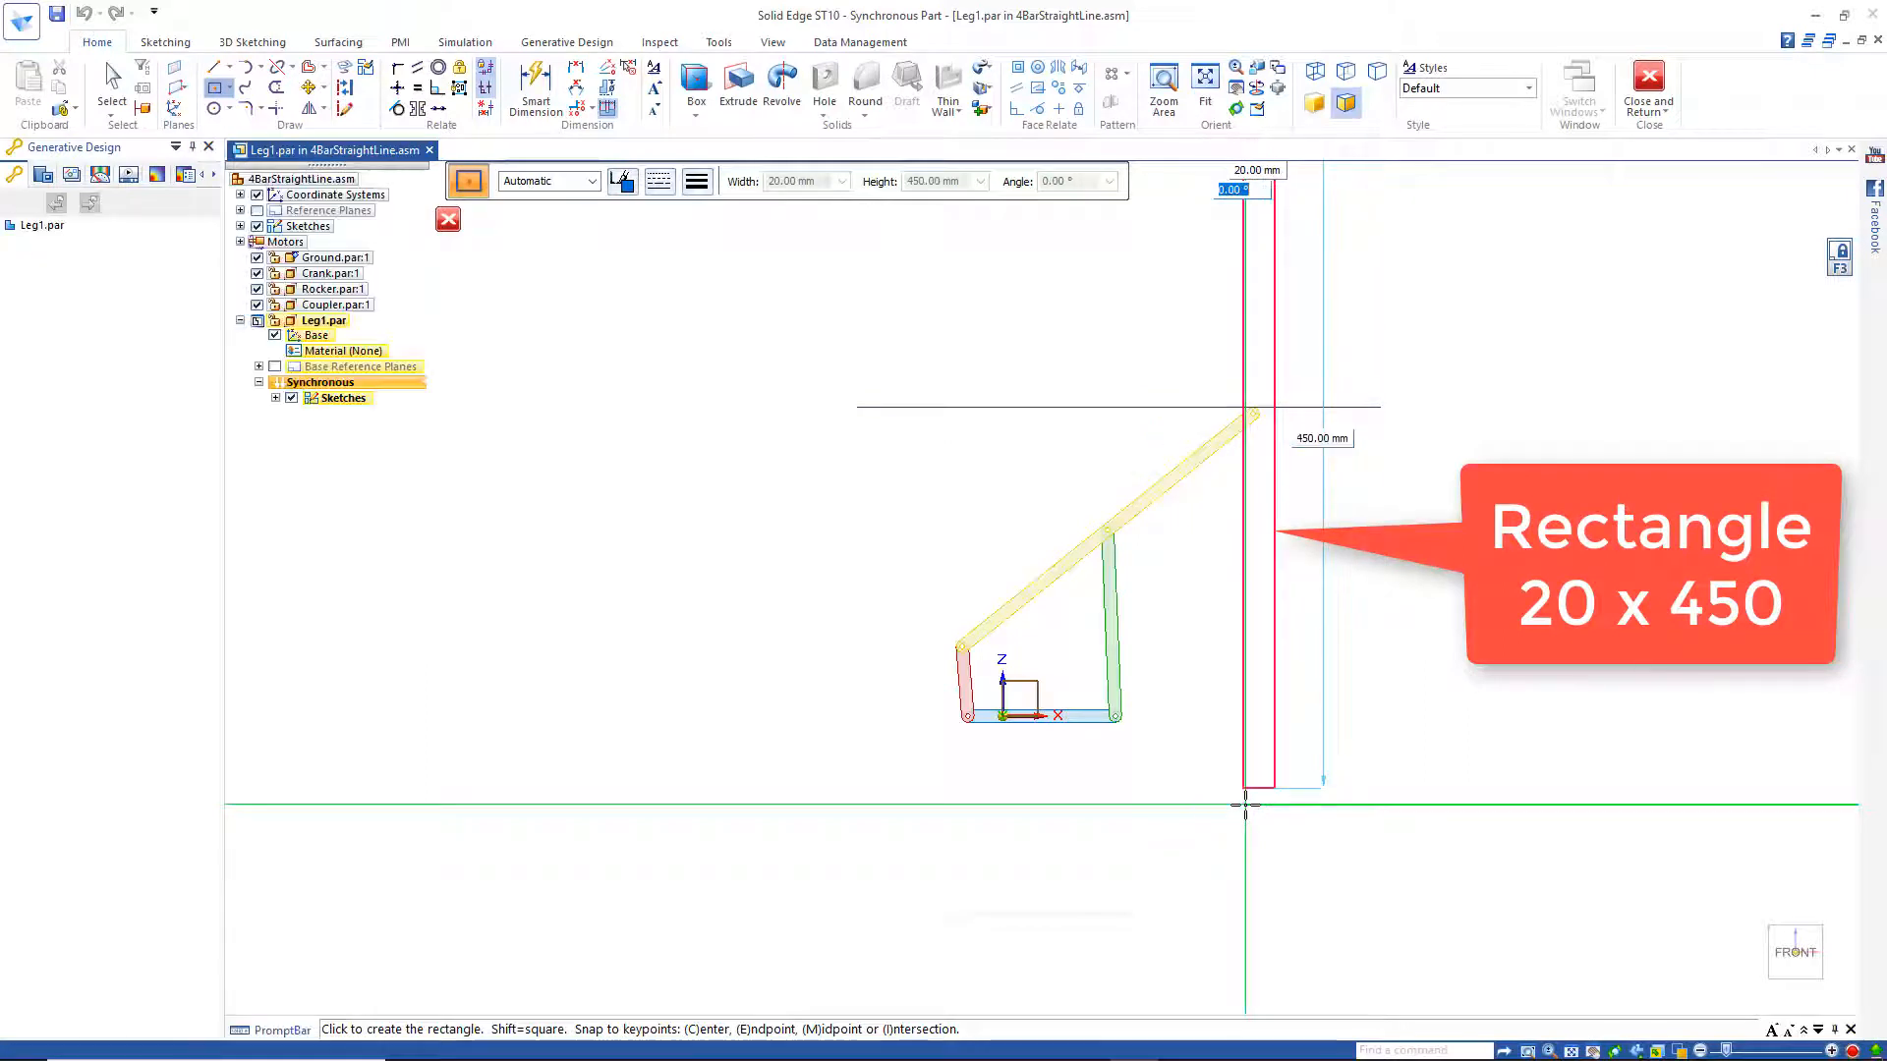
{"action": "key", "text": "Return"}
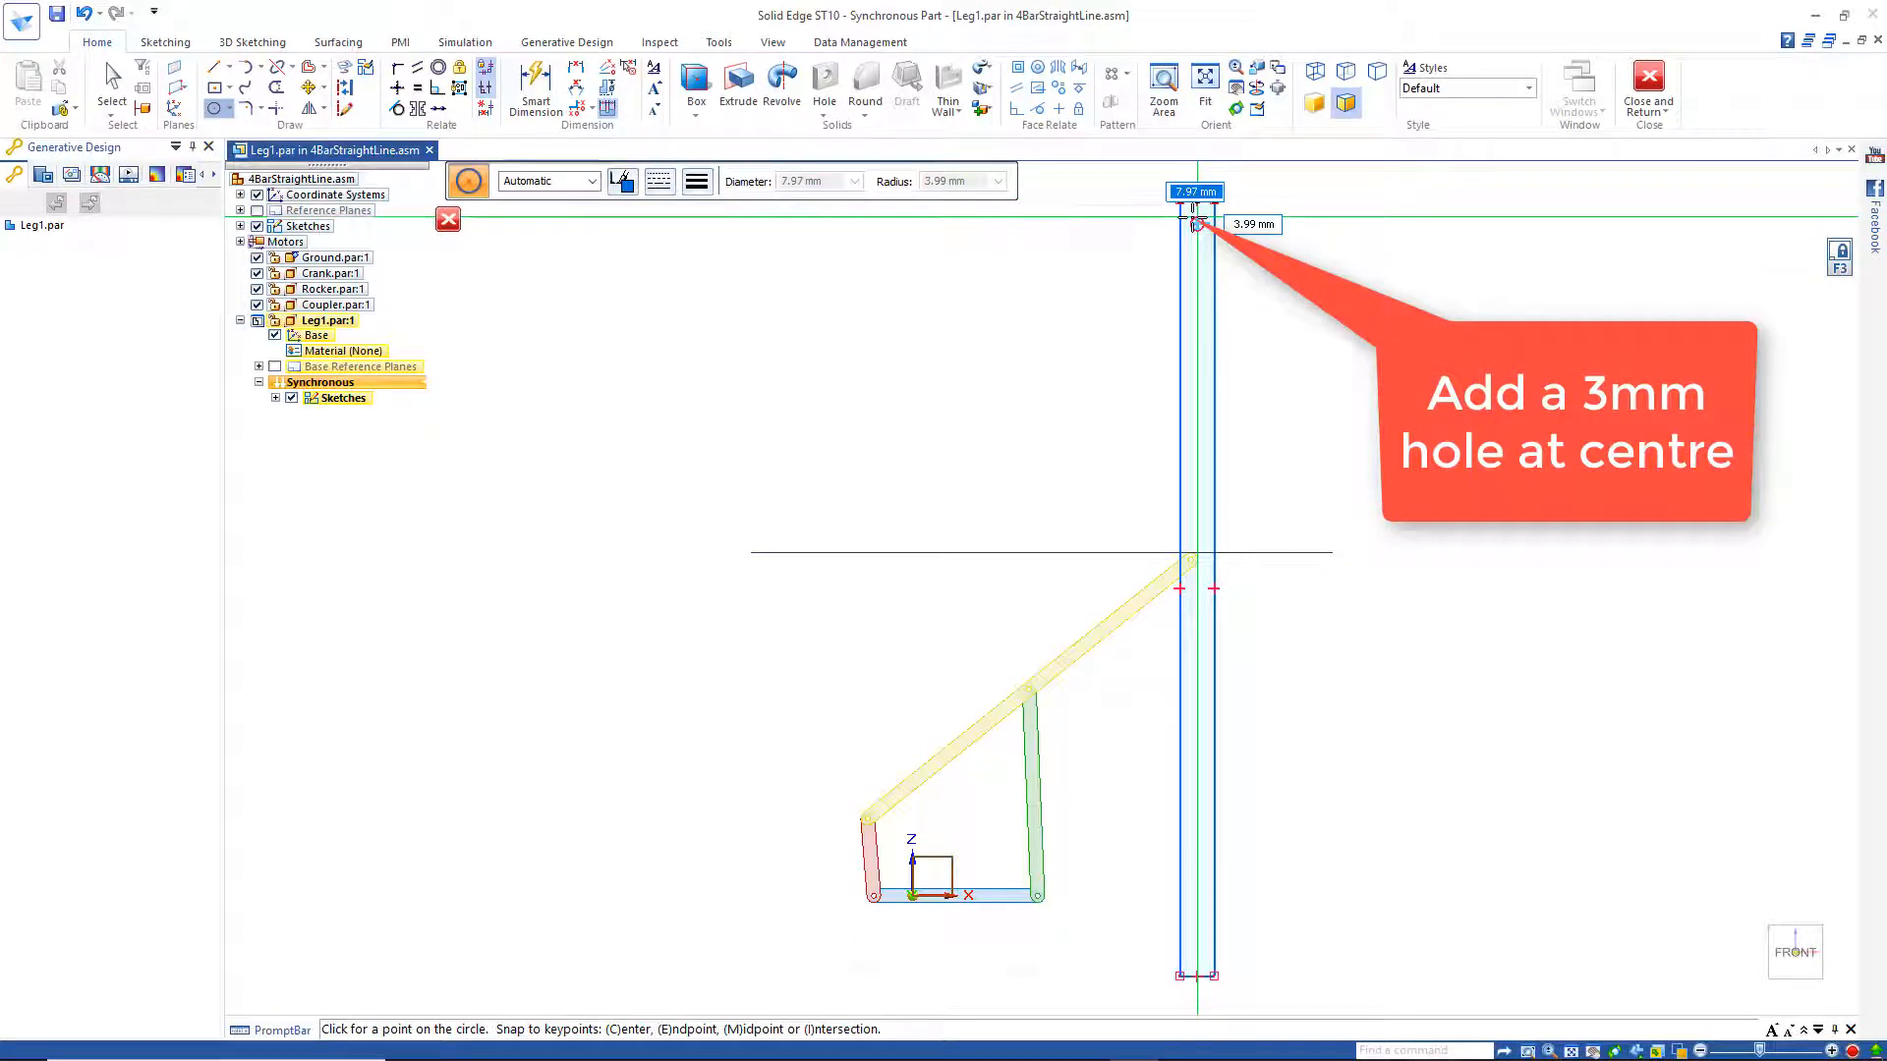
{"action": "type", "text": "3"}
{"action": "key", "text": "Return"}
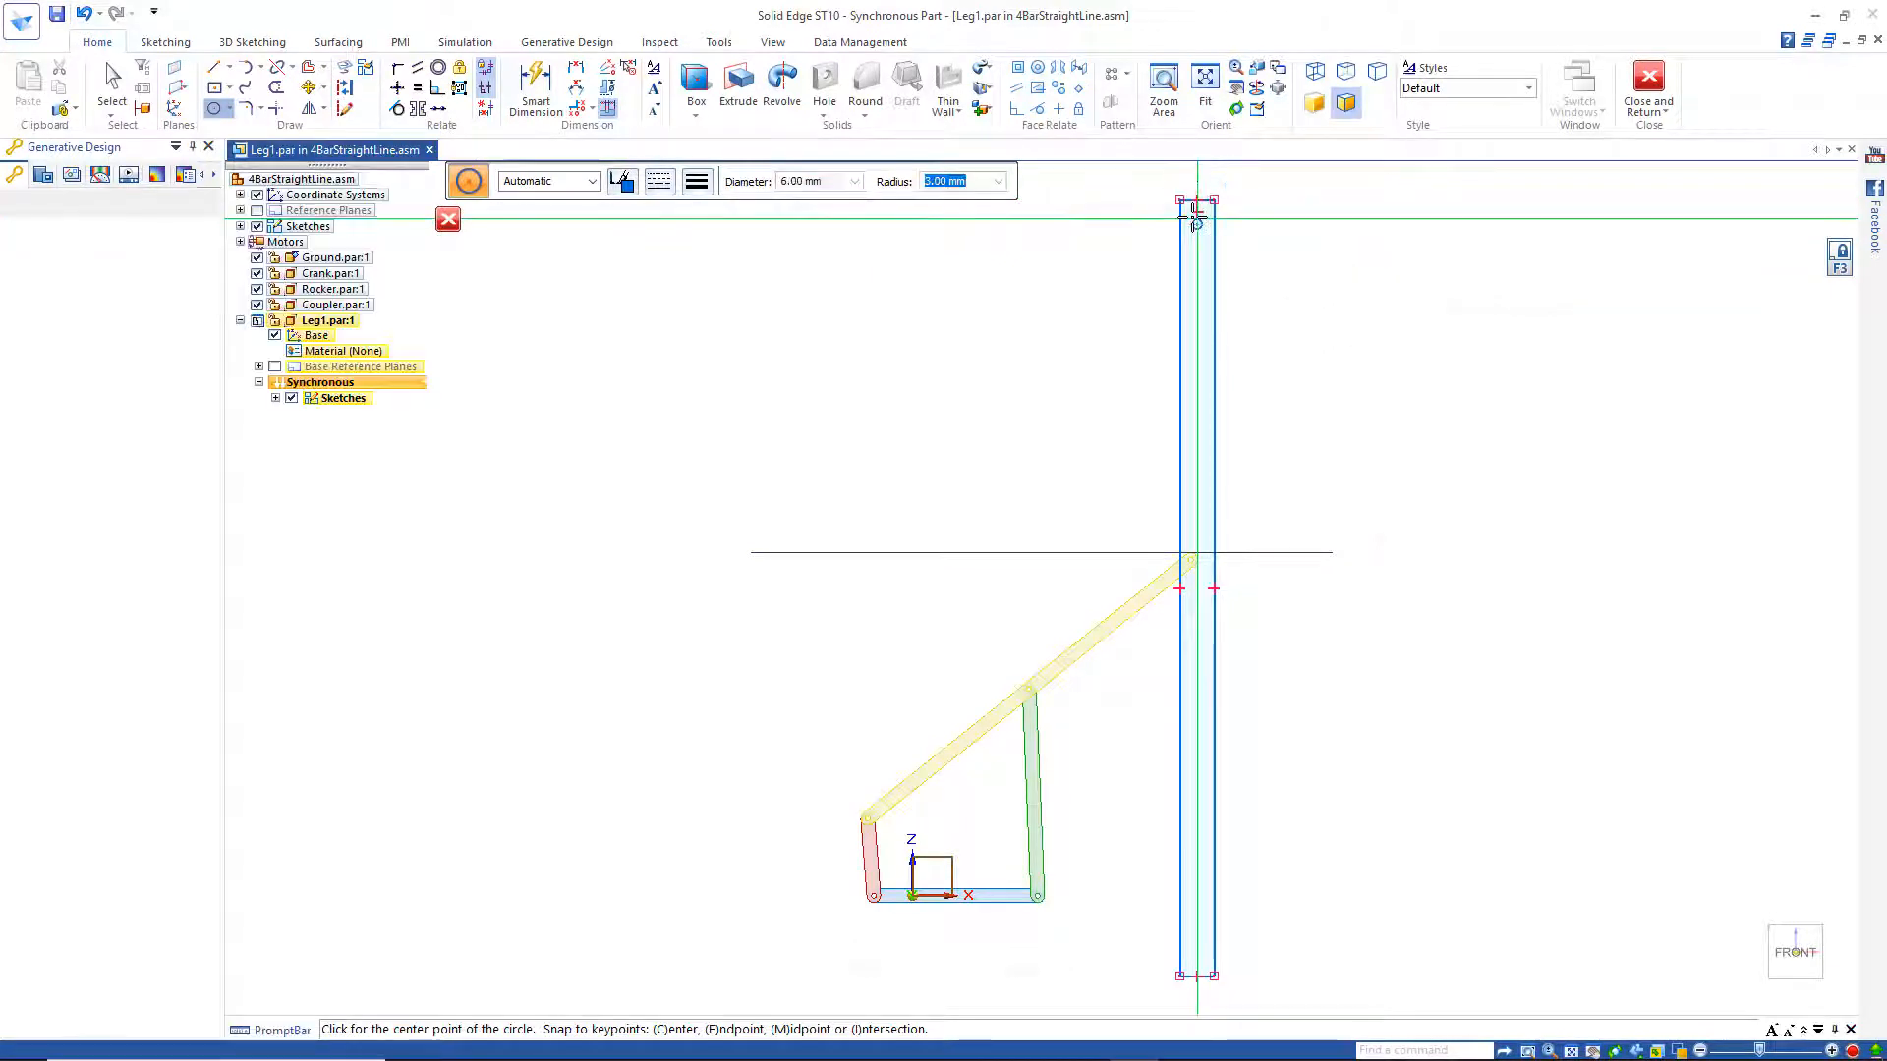
Step: Extrude the leg profile around its hole by 4 mm and return to the assembly
{"action": "middle_click_drag", "start_coordinate": [1350, 539], "coordinate": [1219, 578]}
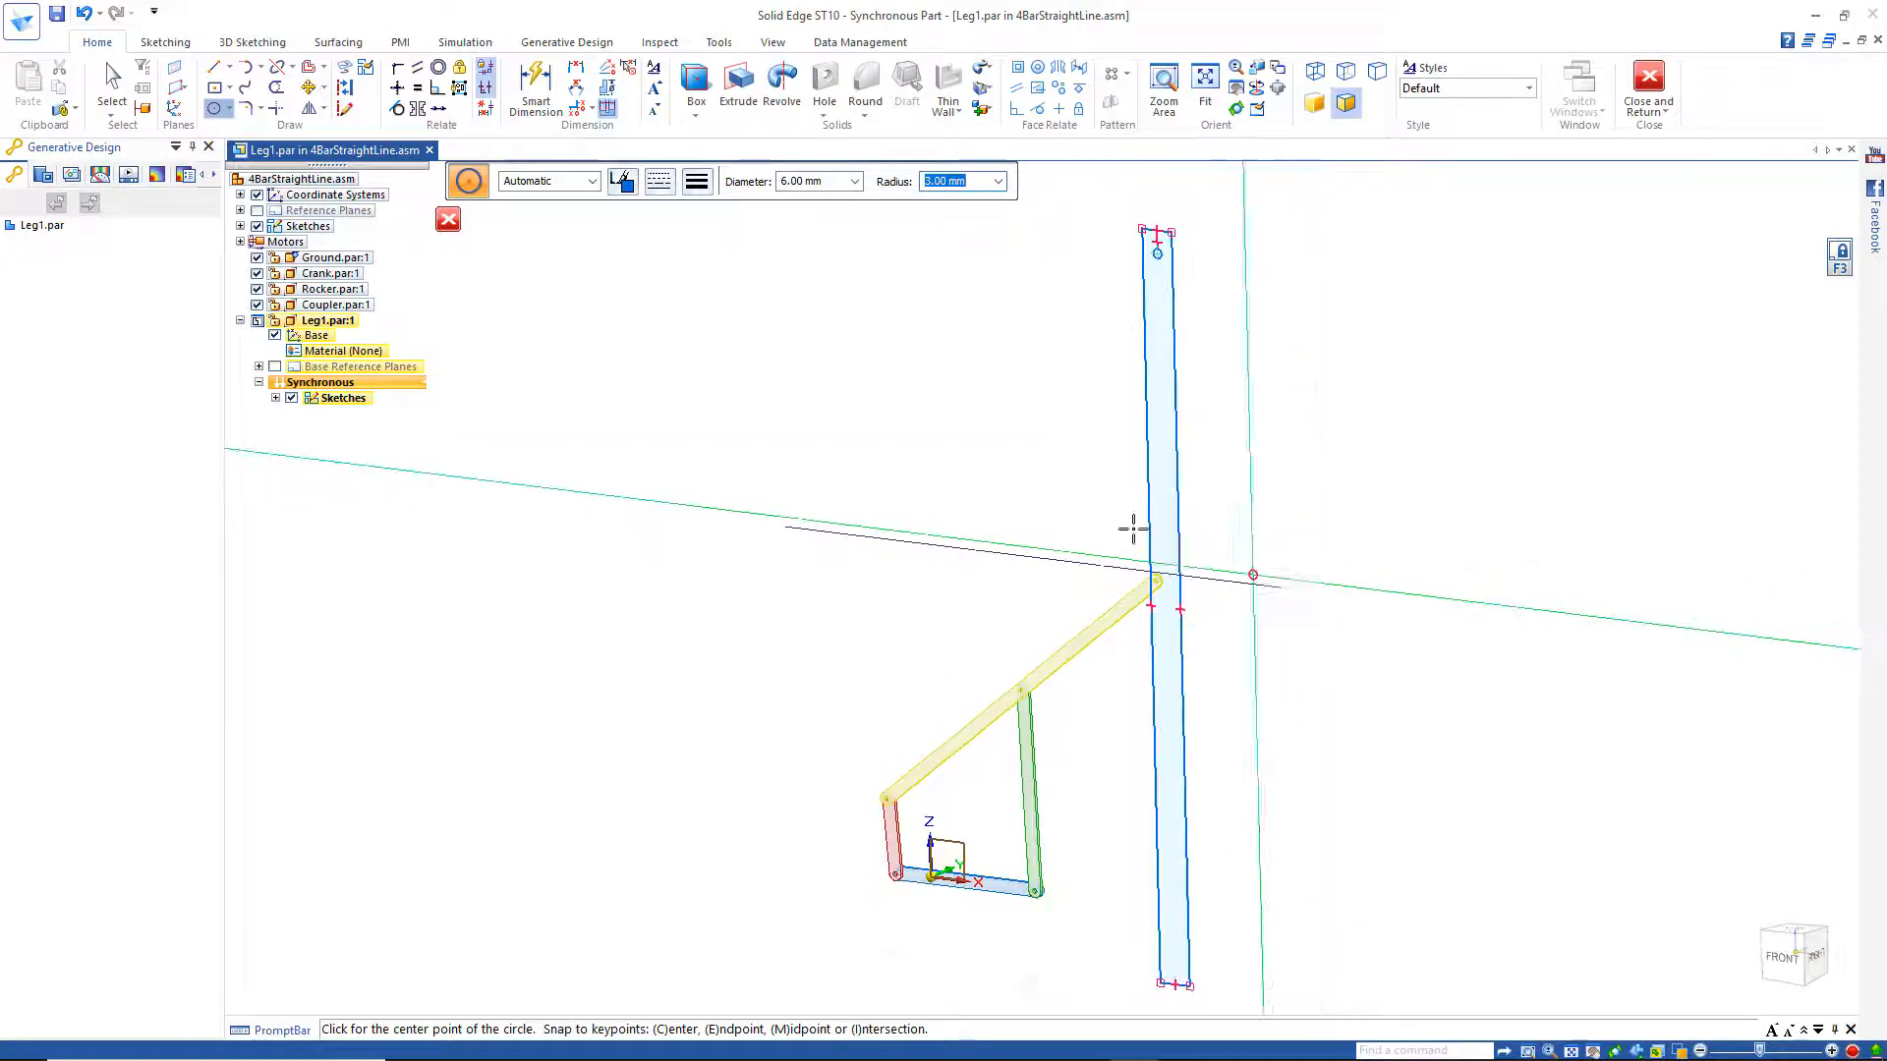
{"action": "left_click", "coordinate": [113, 78]}
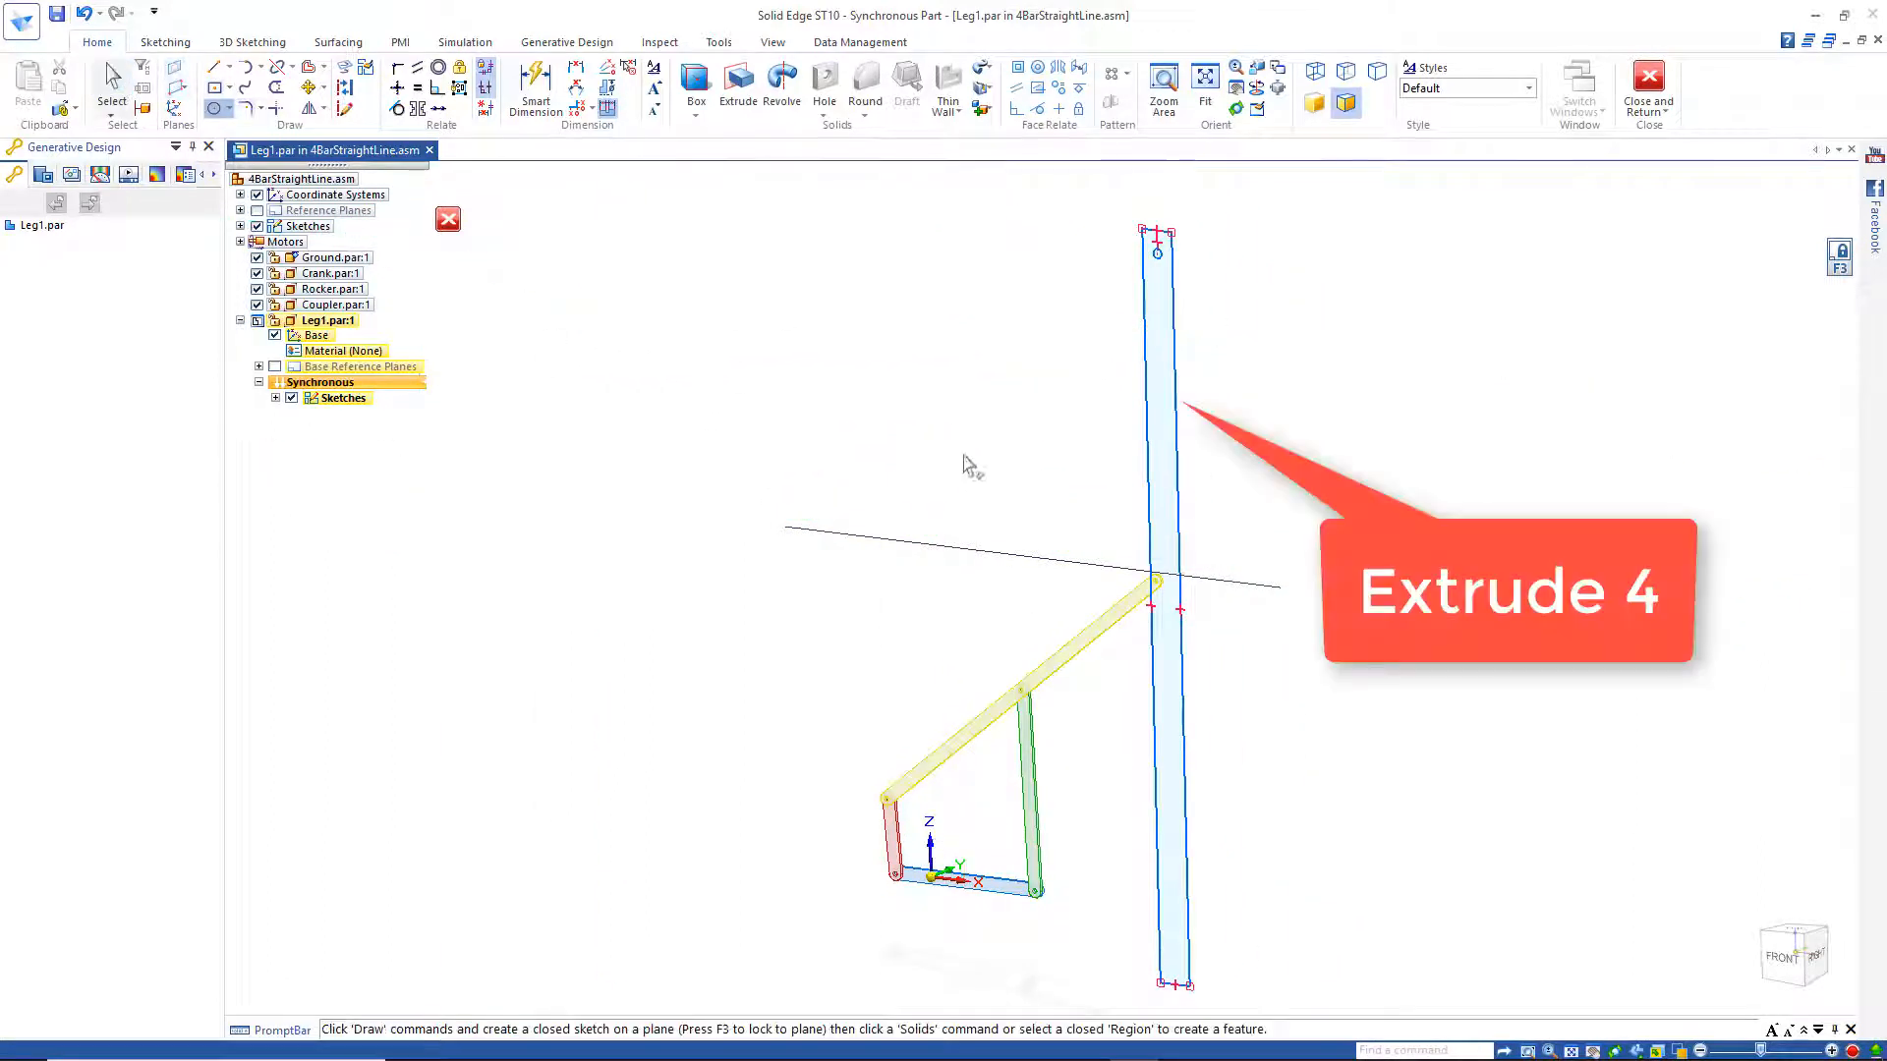
{"action": "left_click", "coordinate": [1161, 503]}
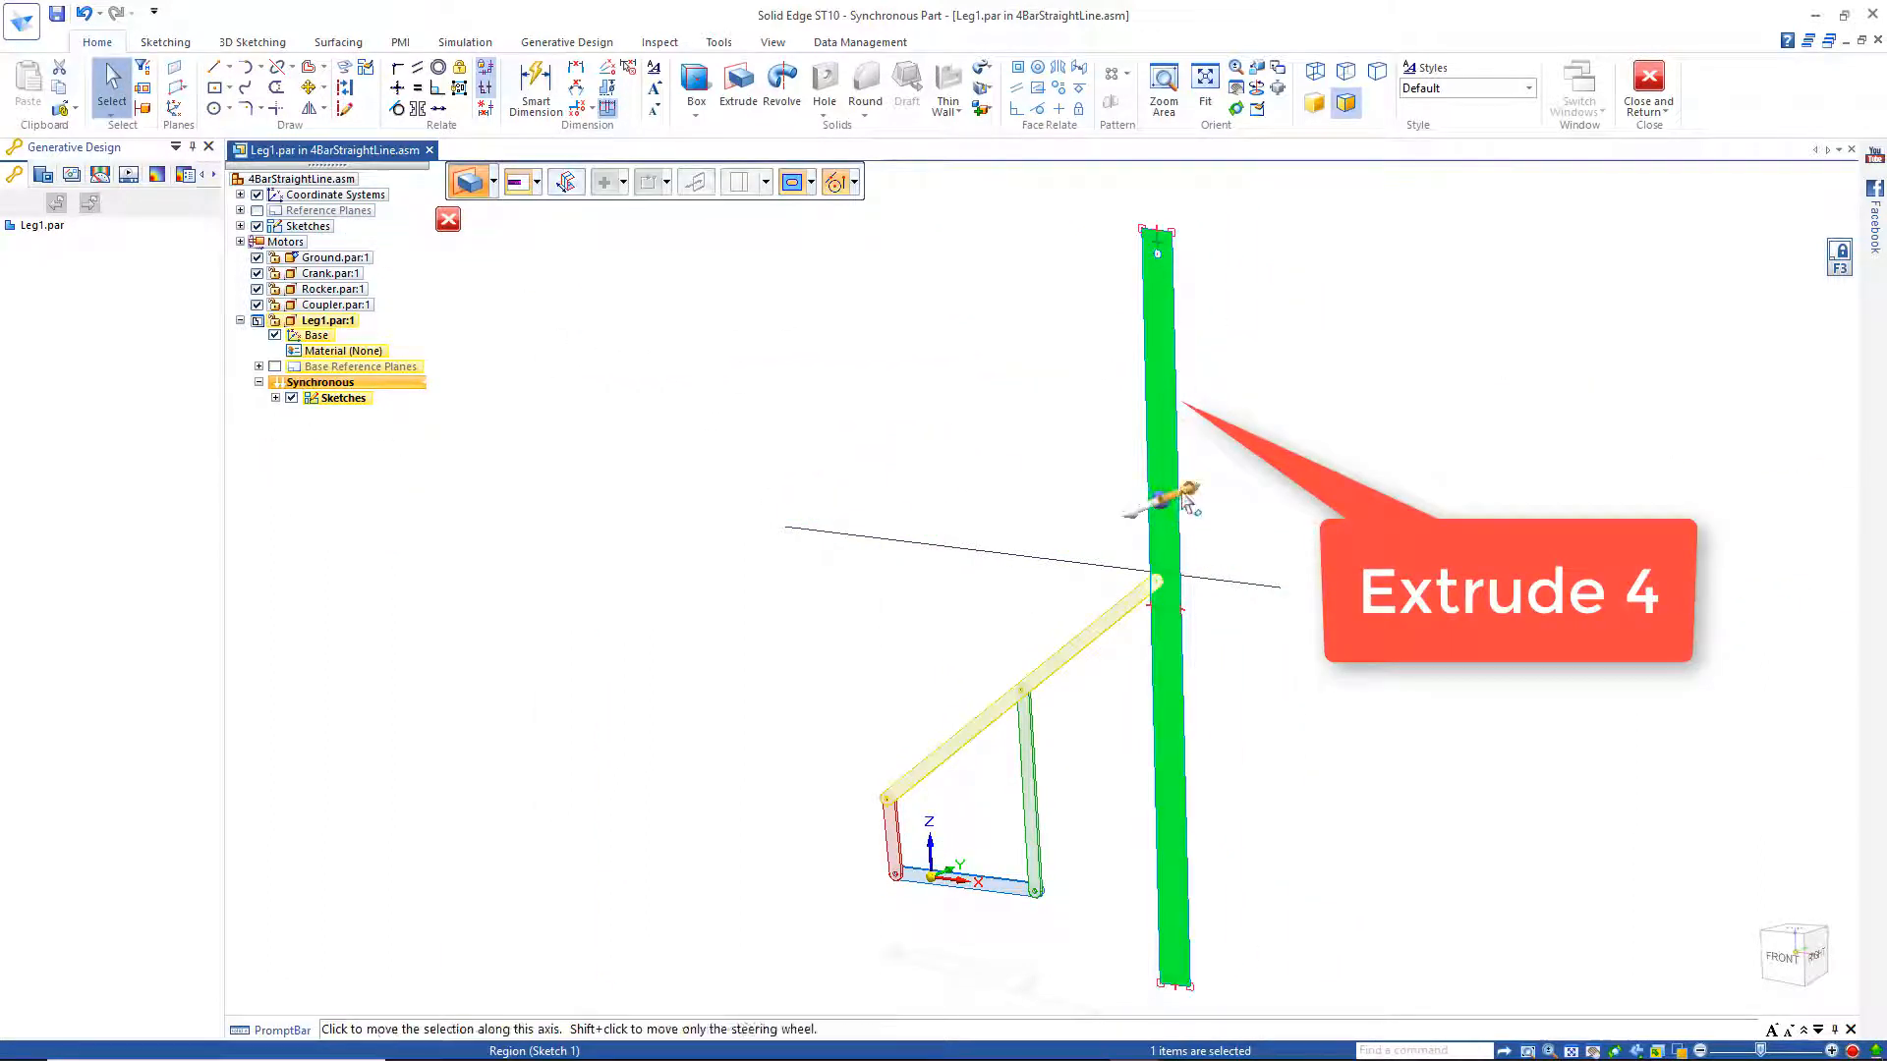
{"action": "left_click", "coordinate": [1186, 499]}
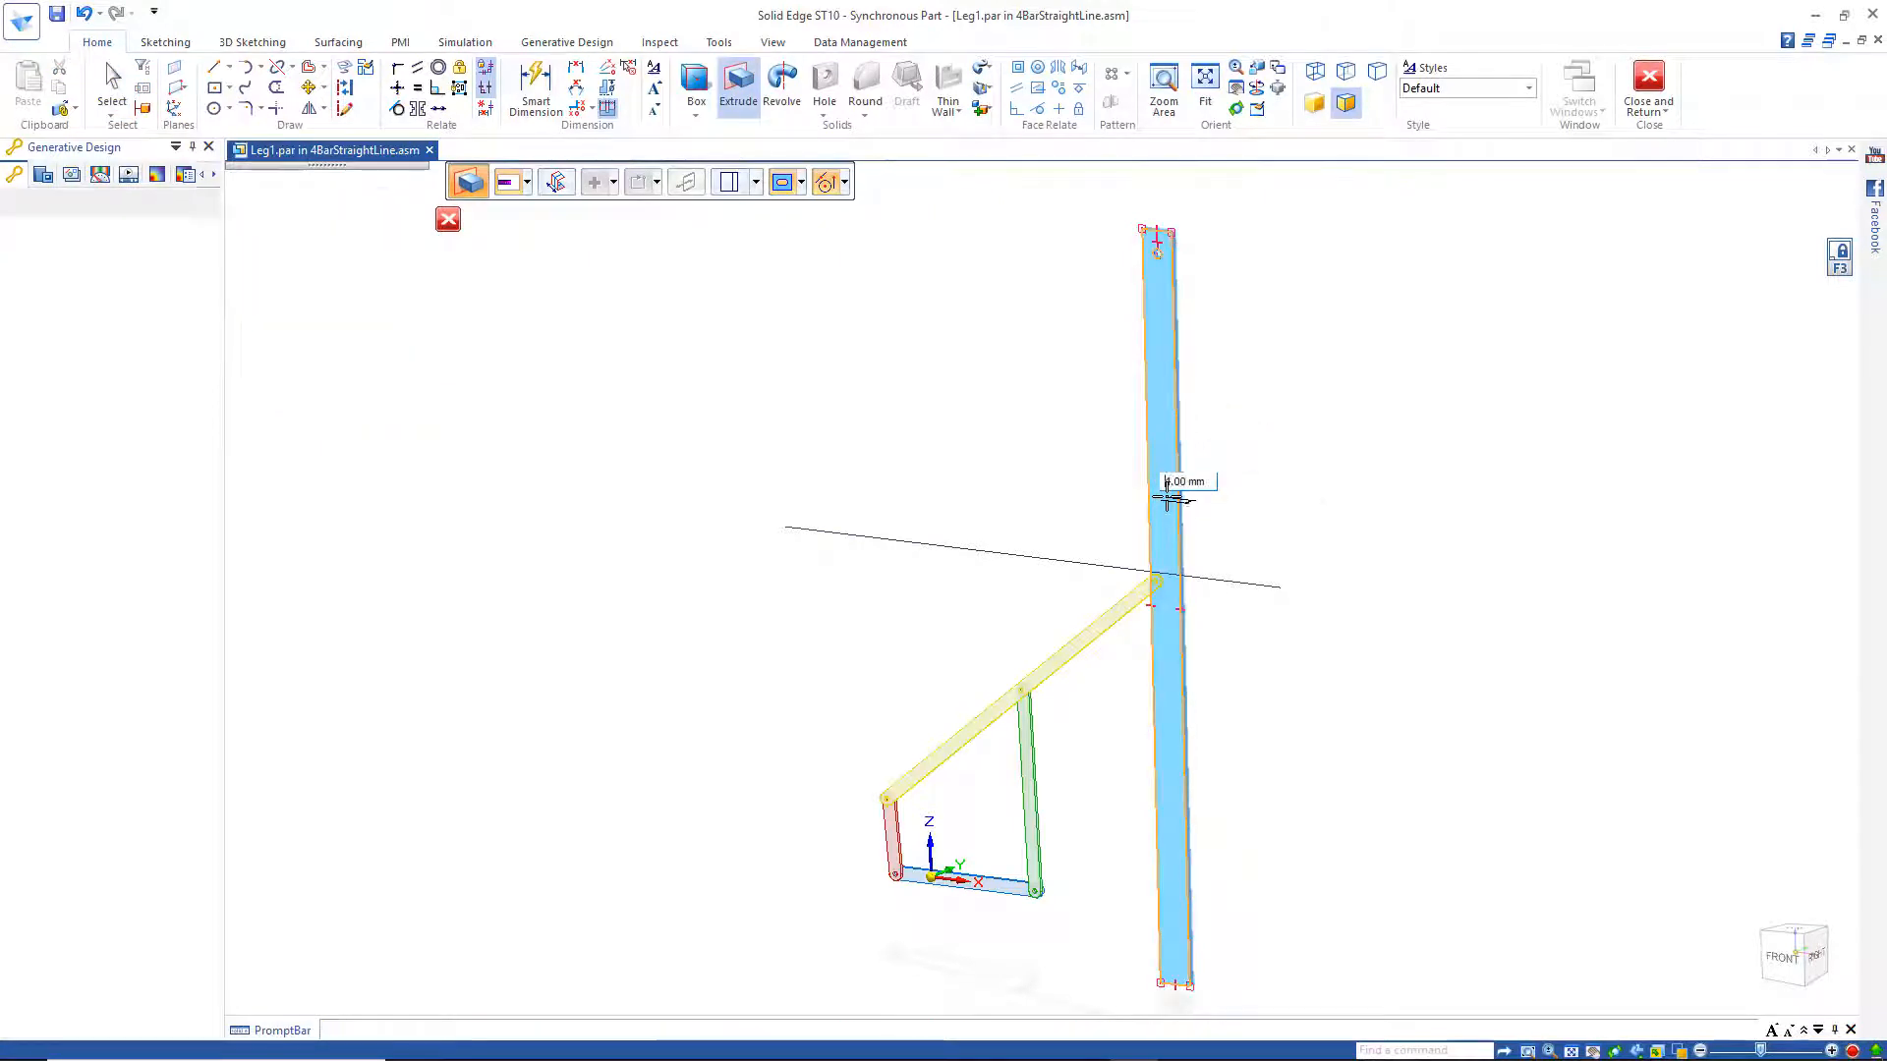
{"action": "left_click", "coordinate": [1189, 234]}
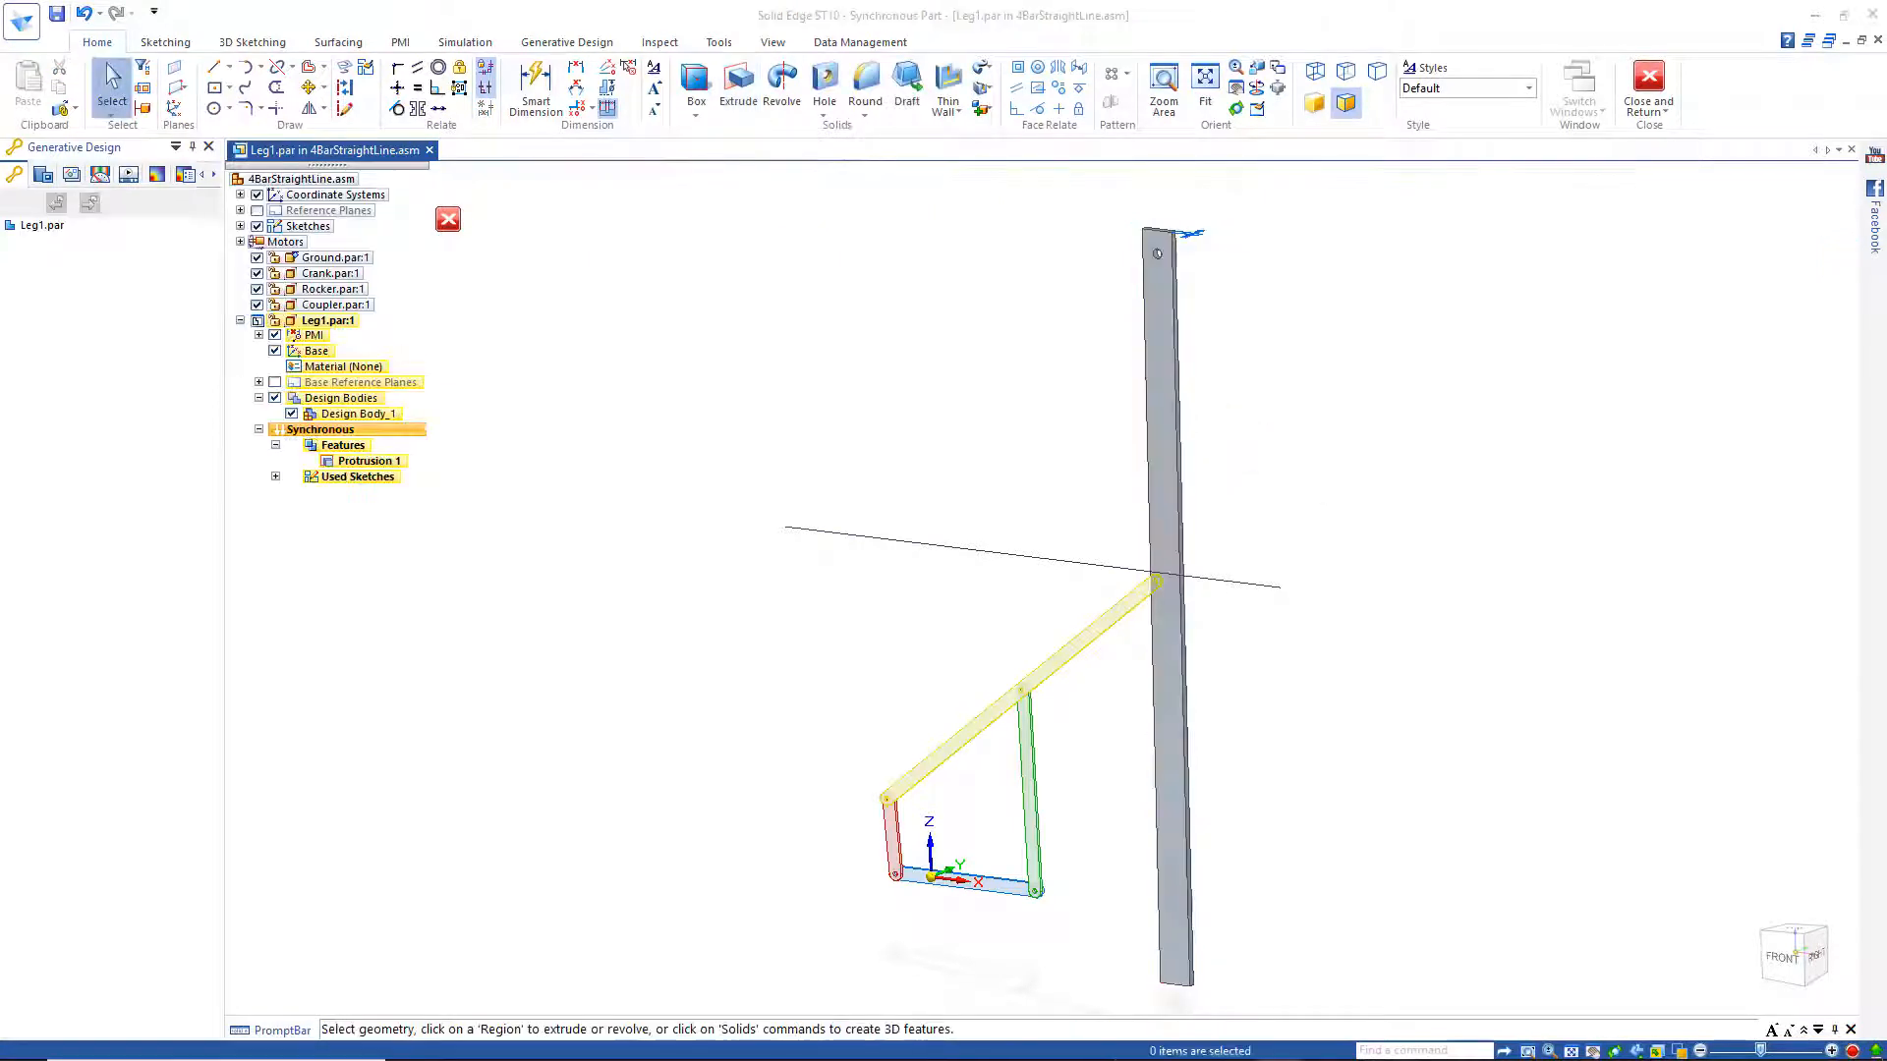
{"action": "left_click", "coordinate": [447, 221]}
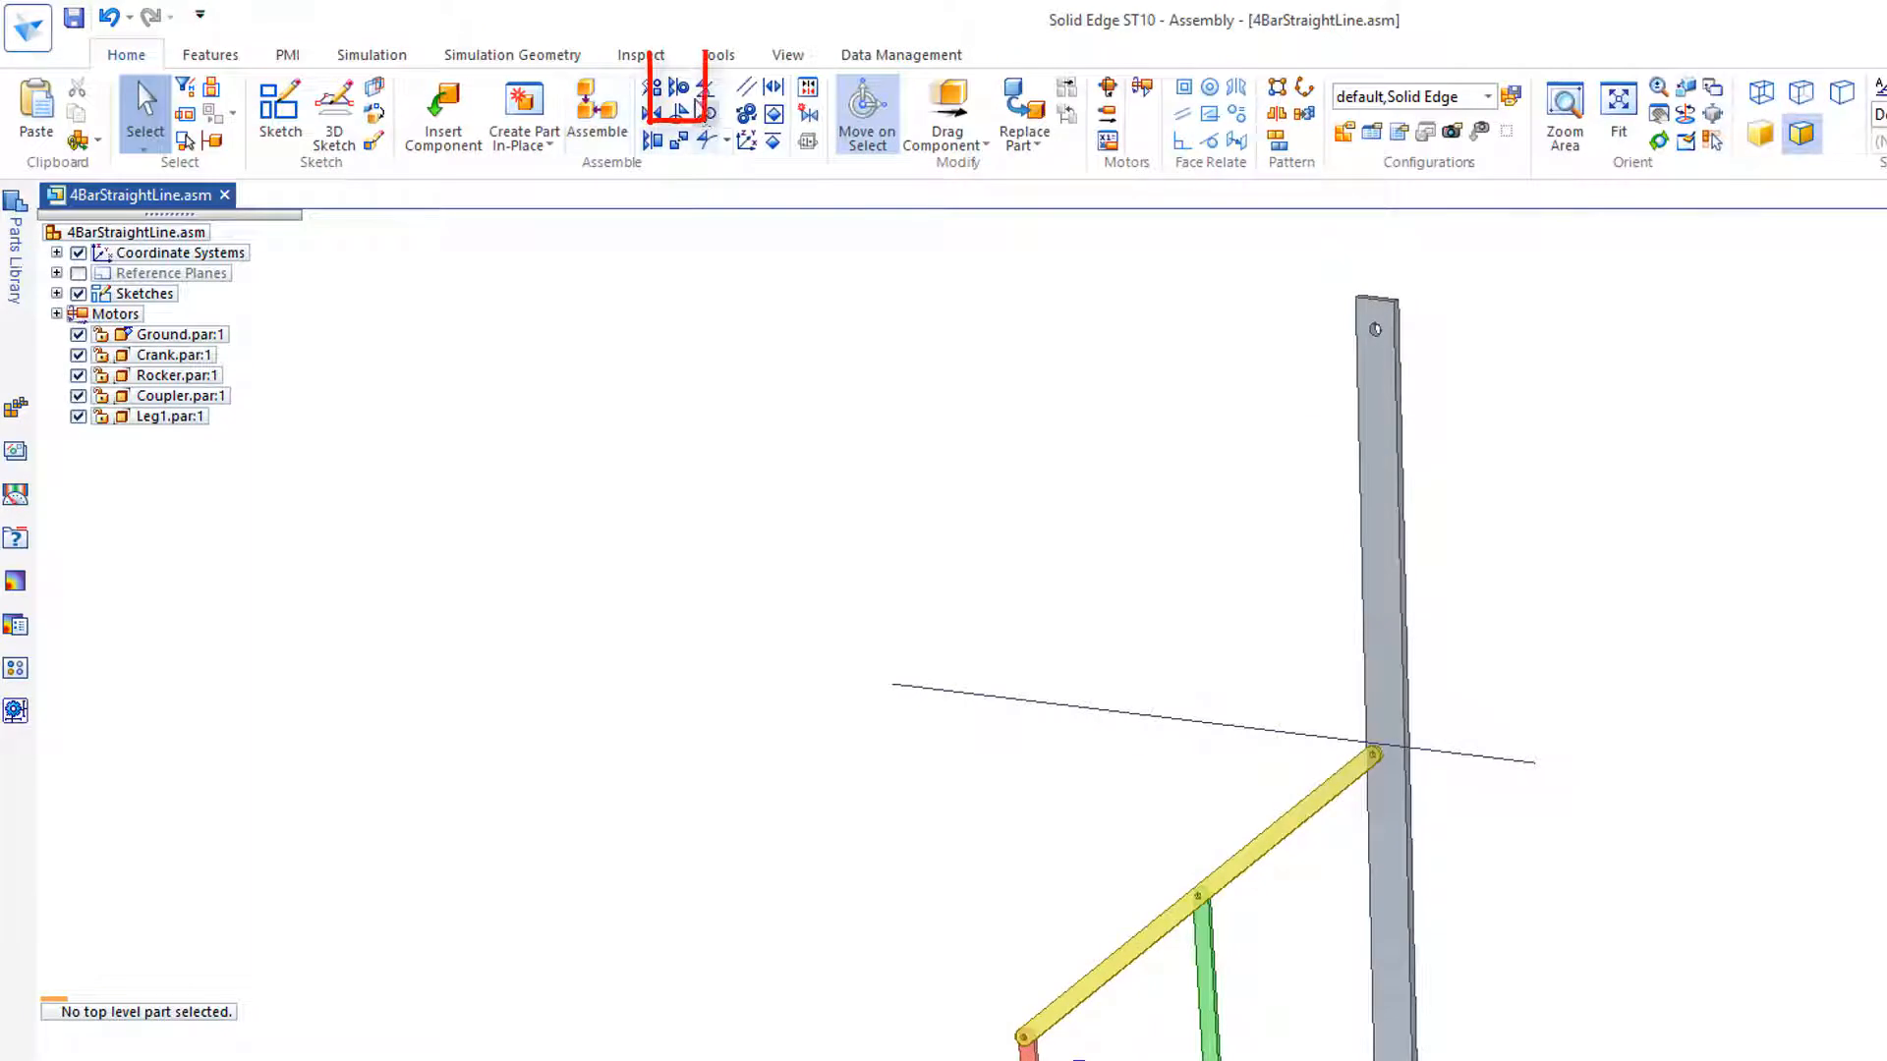
Step: Align the axis of the leg's hole with the hole at the coupler's free end
{"action": "left_click", "coordinate": [685, 102]}
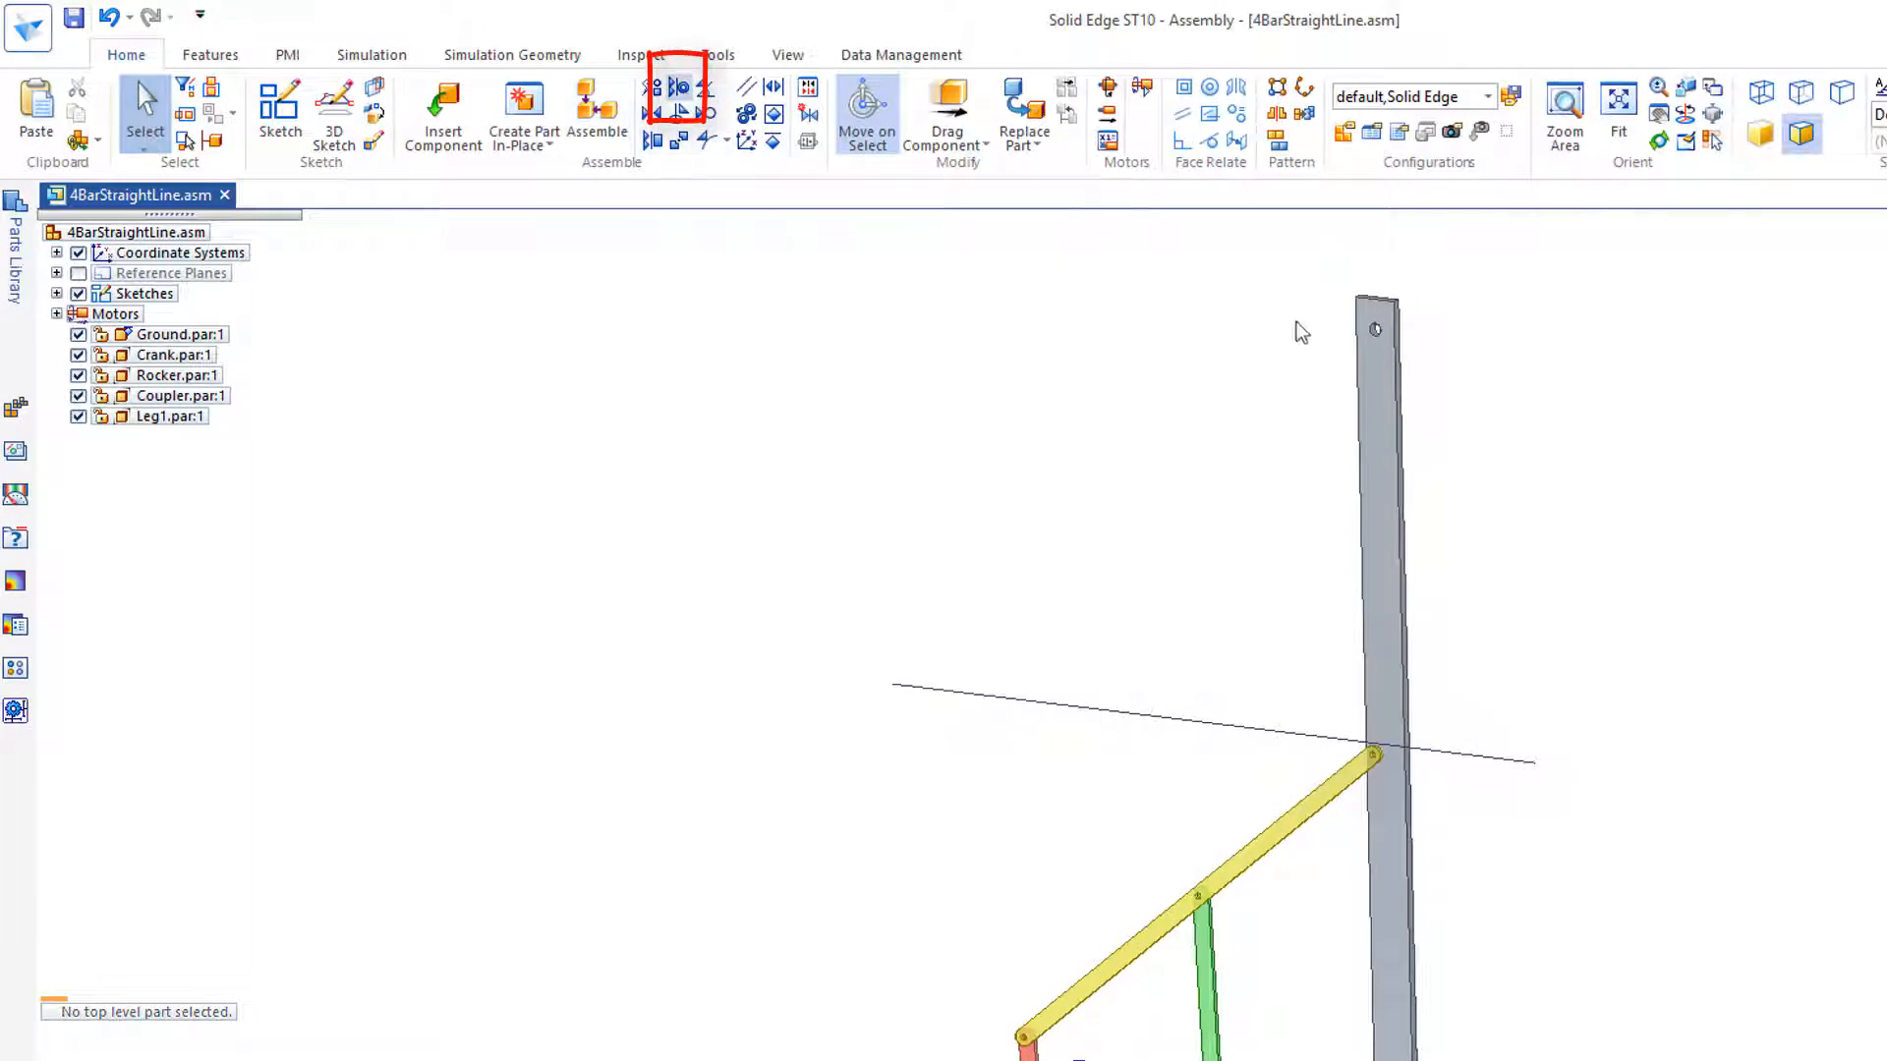
{"action": "left_click", "coordinate": [1374, 328]}
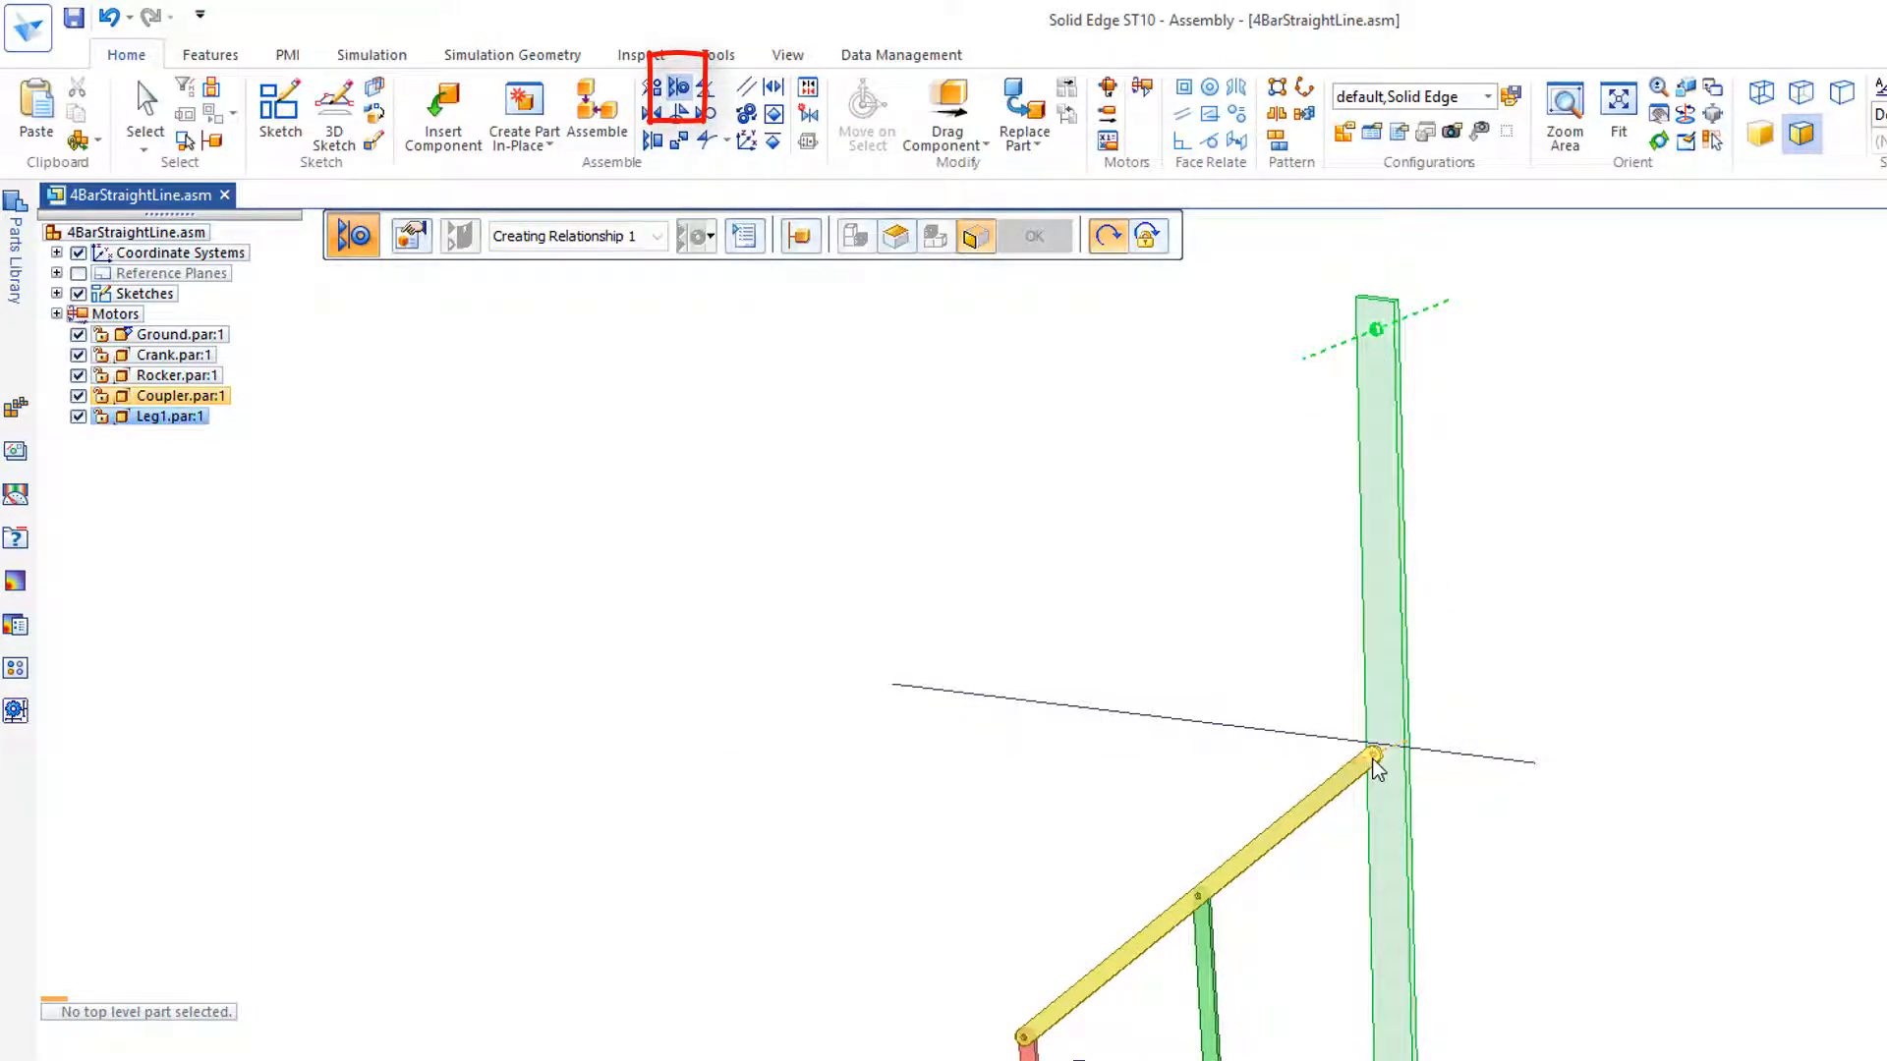
{"action": "left_click", "coordinate": [1373, 757]}
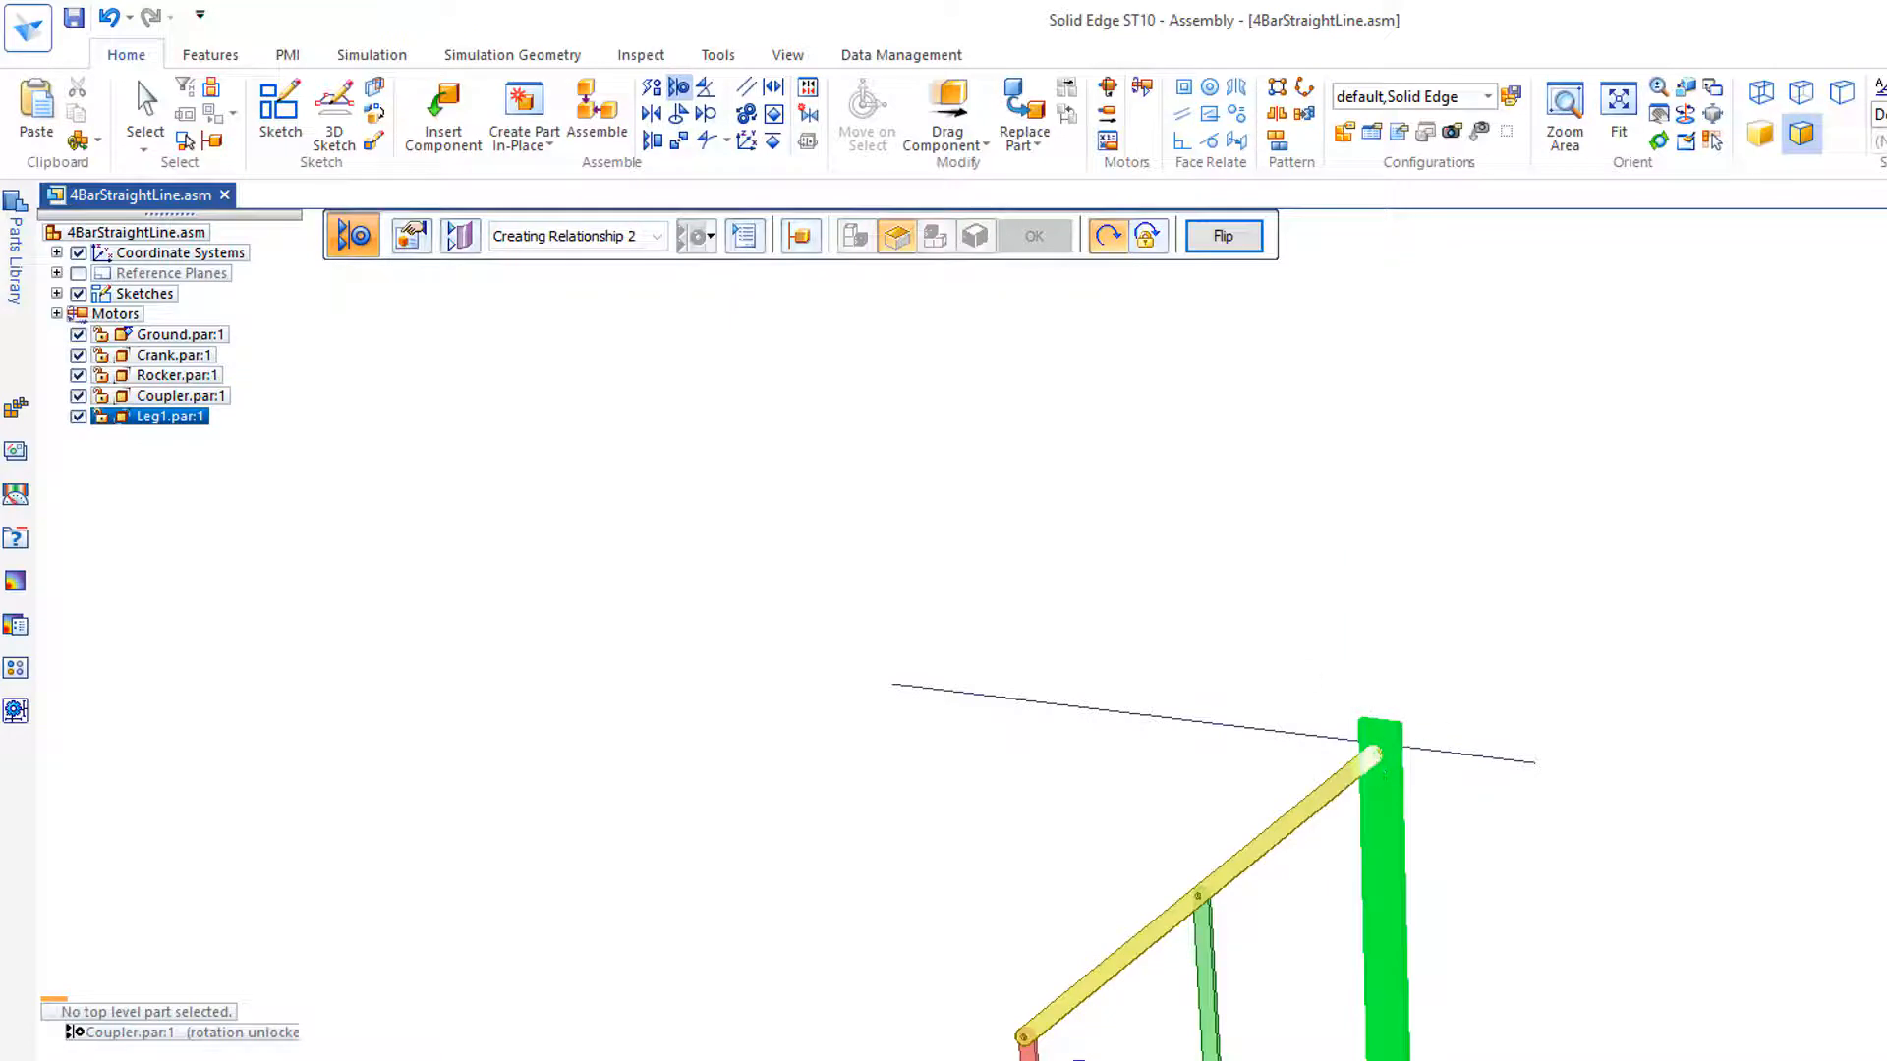
{"action": "left_click", "coordinate": [1745, 1060]}
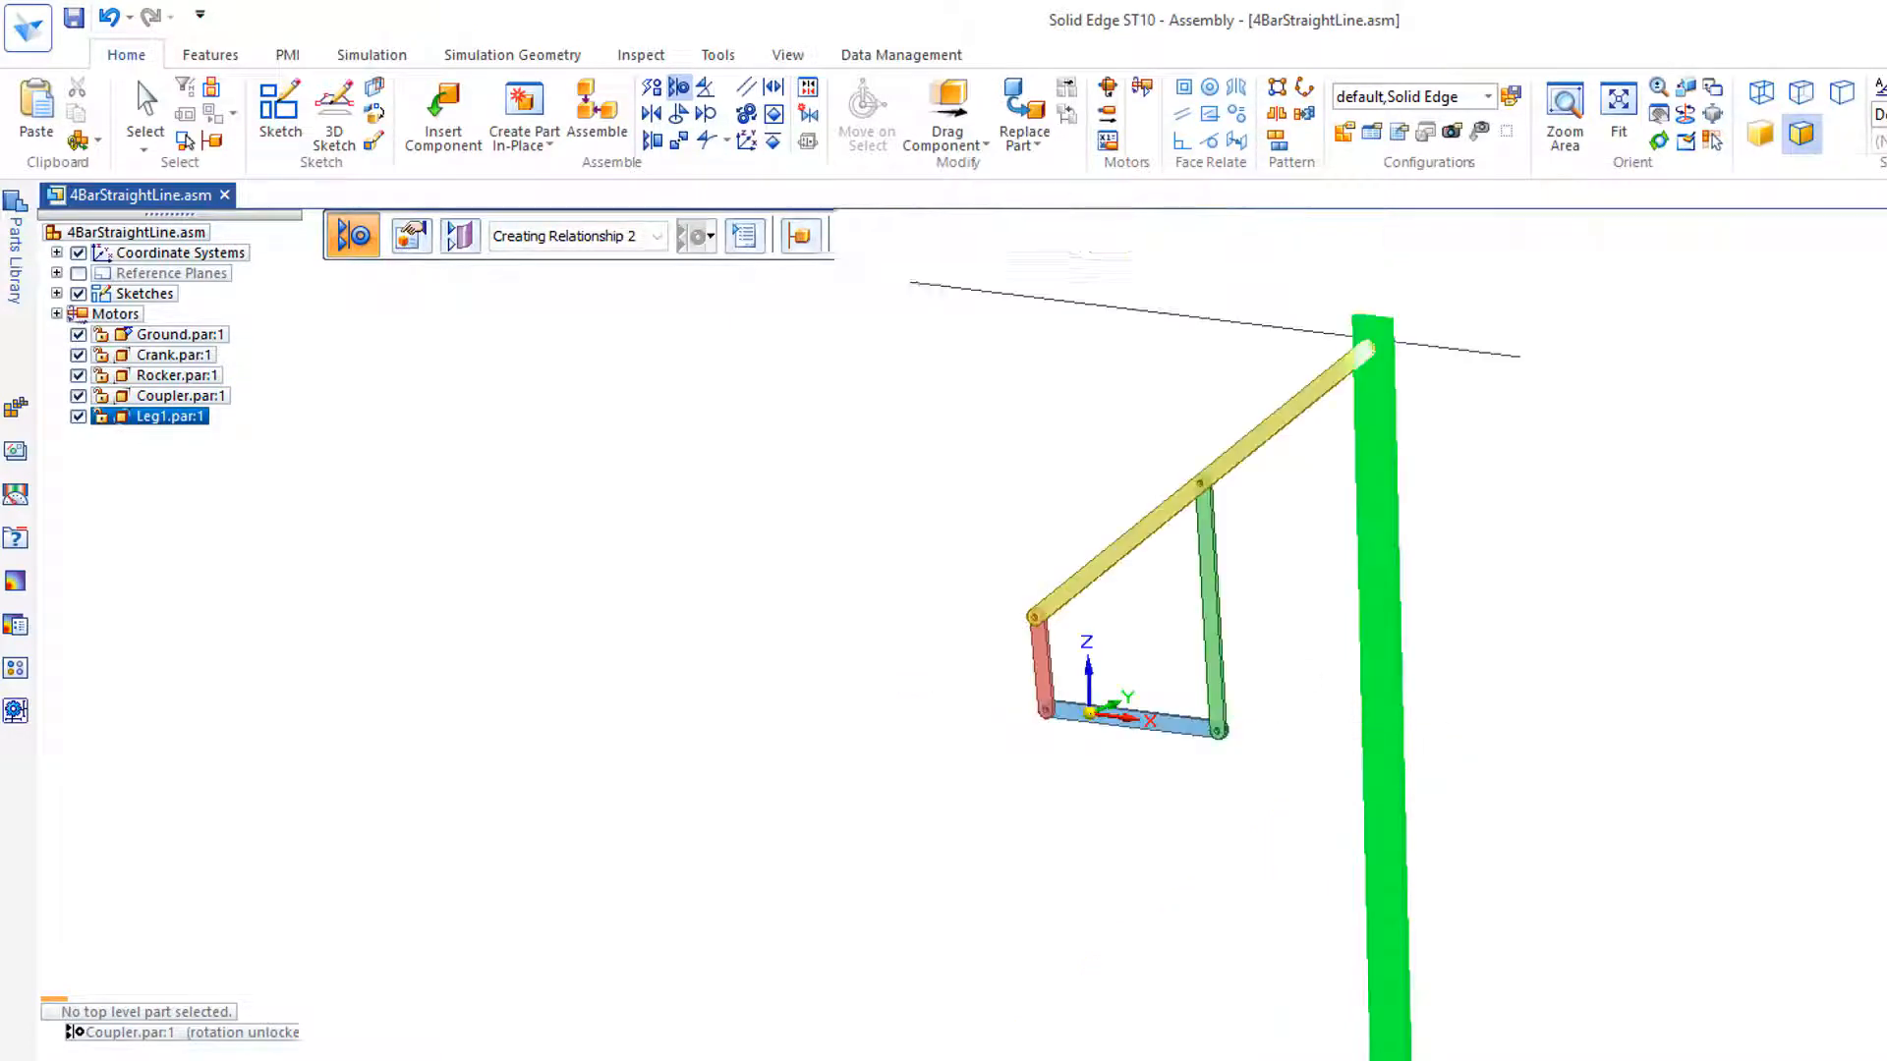
Step: Play the motor animation to check how the leg moves with the linkage, and leave the animation
{"action": "left_click", "coordinate": [1142, 92]}
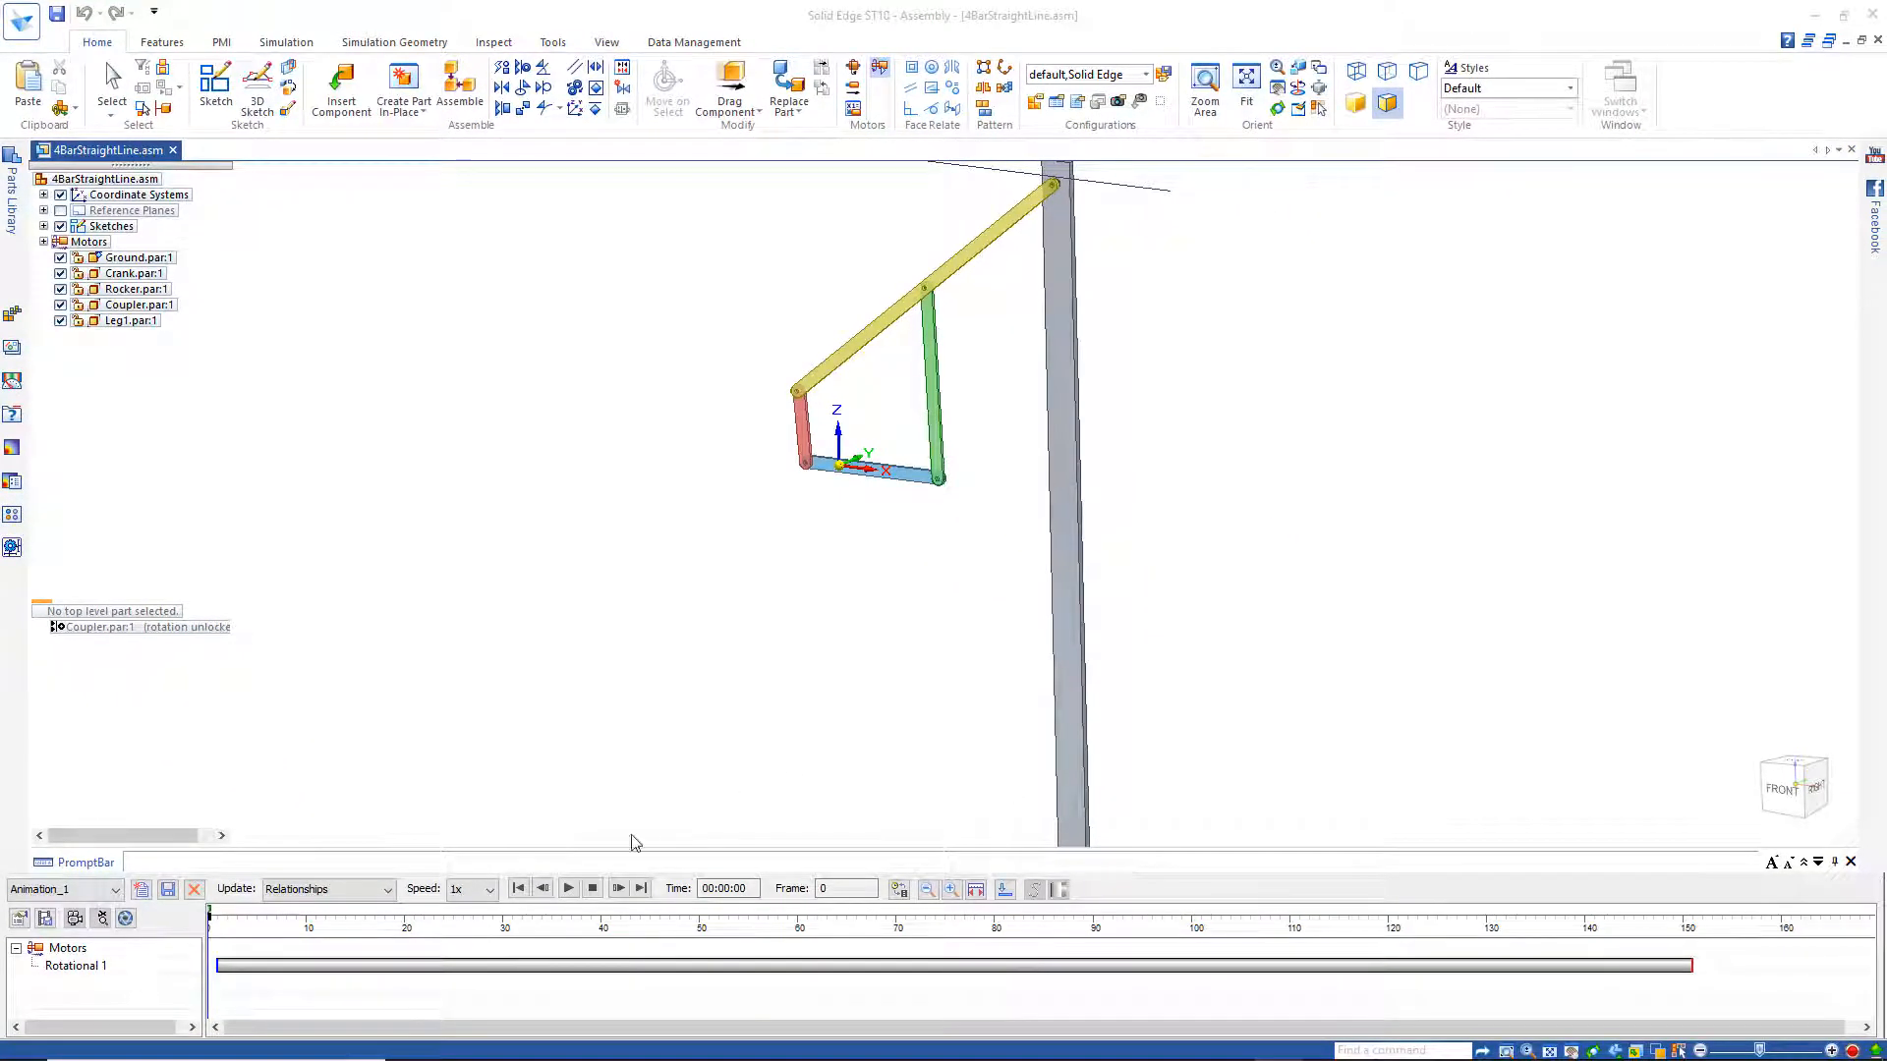
{"action": "left_click", "coordinate": [568, 888]}
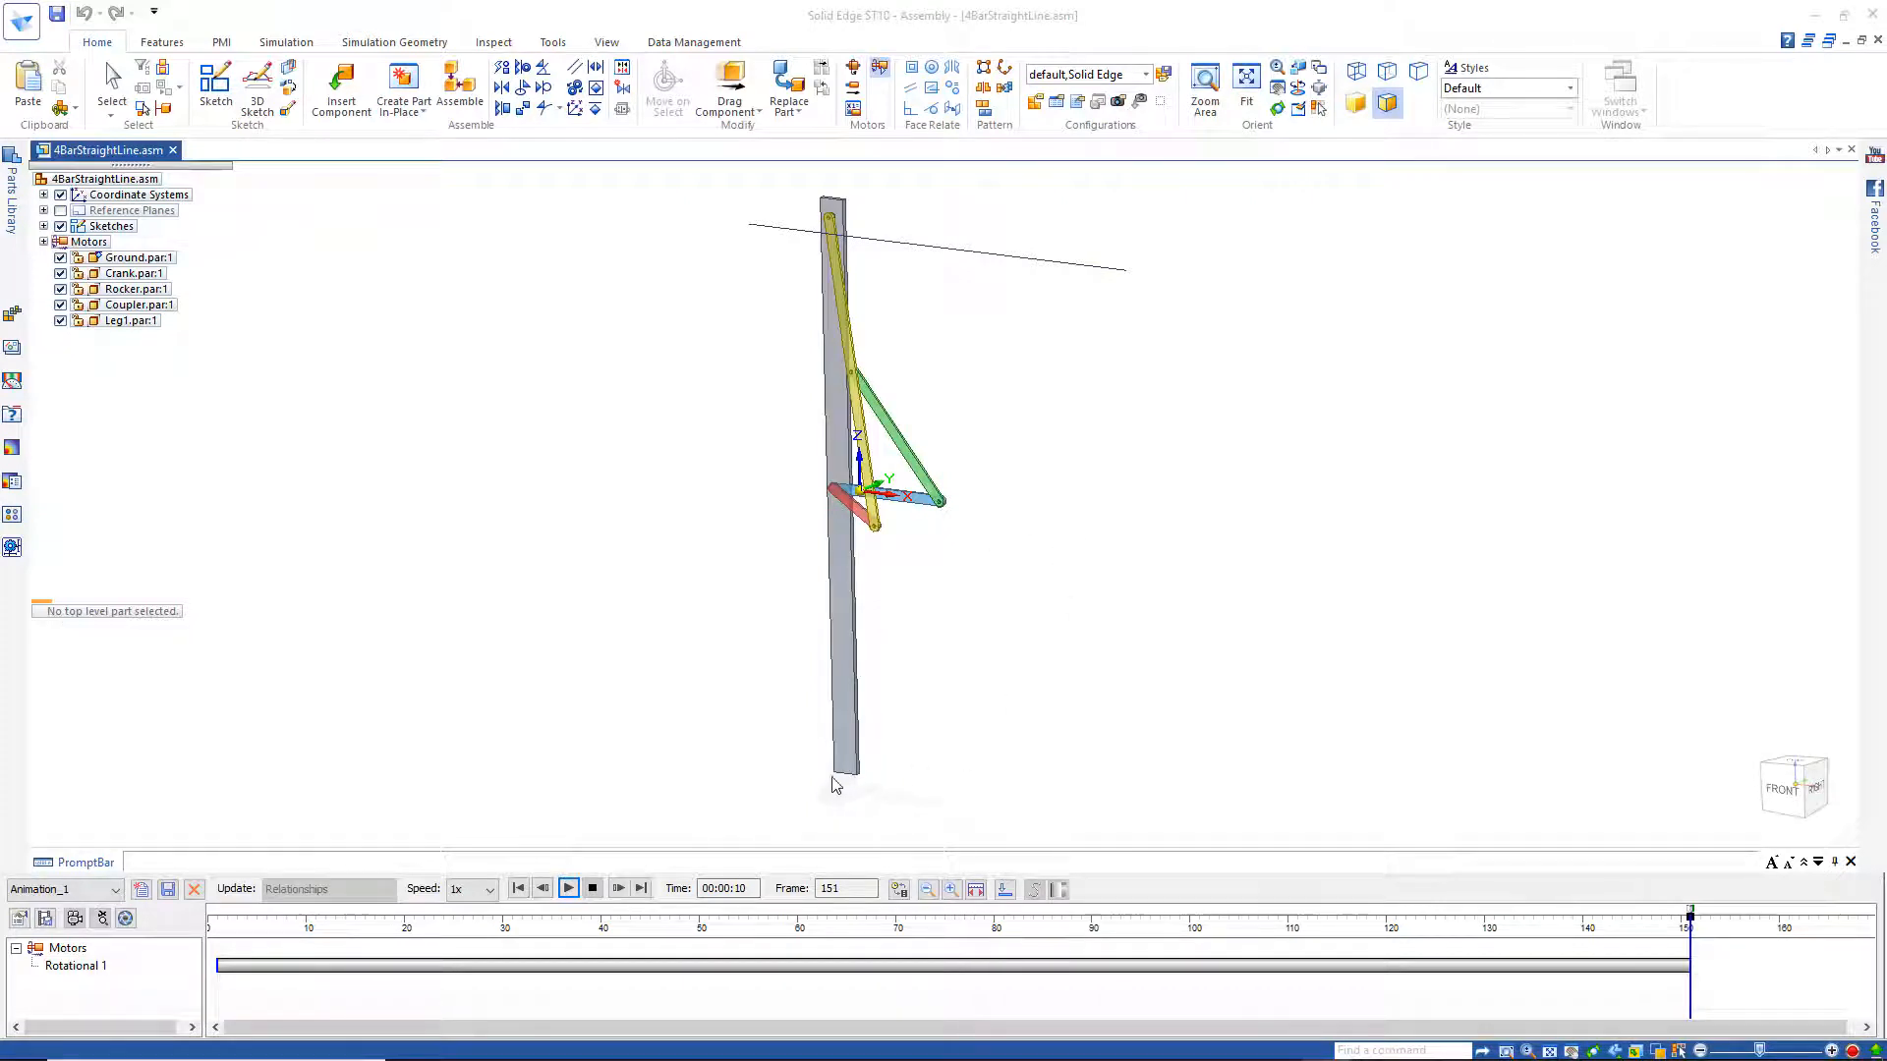
{"action": "left_click", "coordinate": [112, 83]}
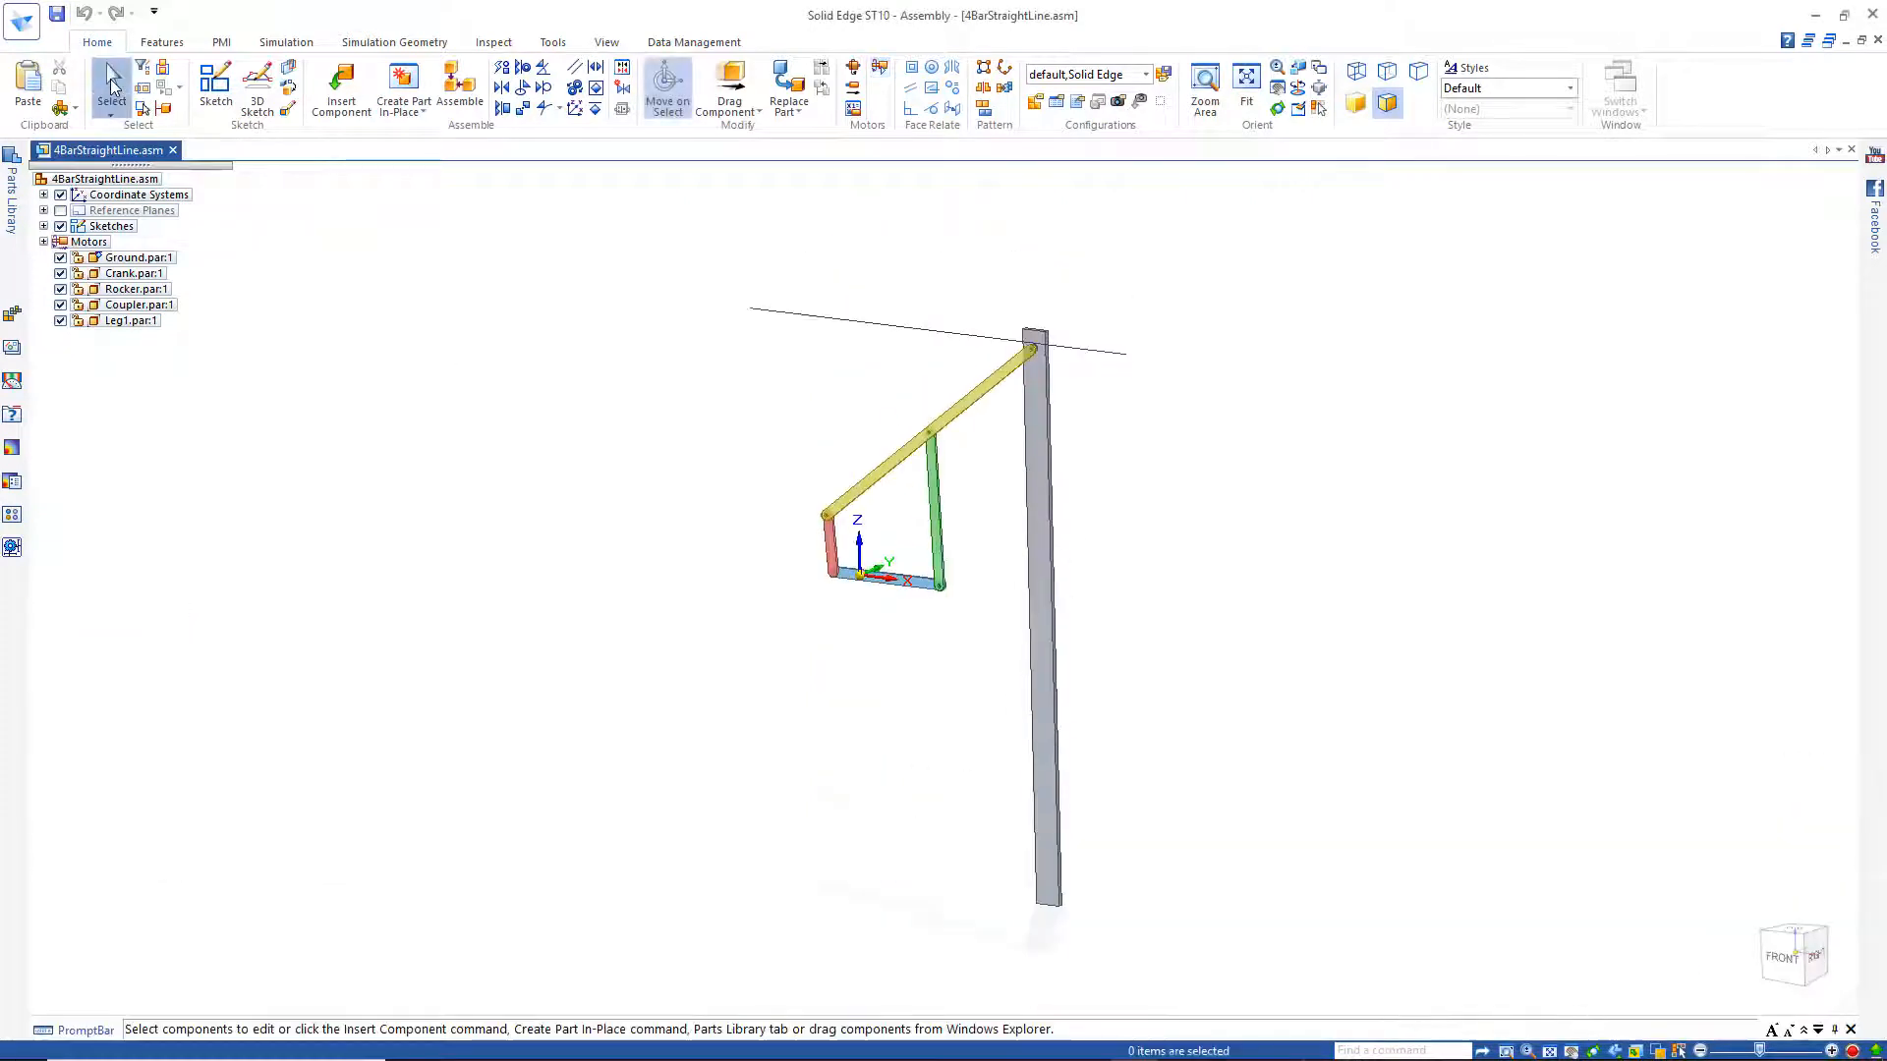
Step: Open the leg part in place and sketch a 40 x 50 mm rectangle centred on its lower end face, with 40 mm along the leg's width
{"action": "double_click", "coordinate": [1041, 578]}
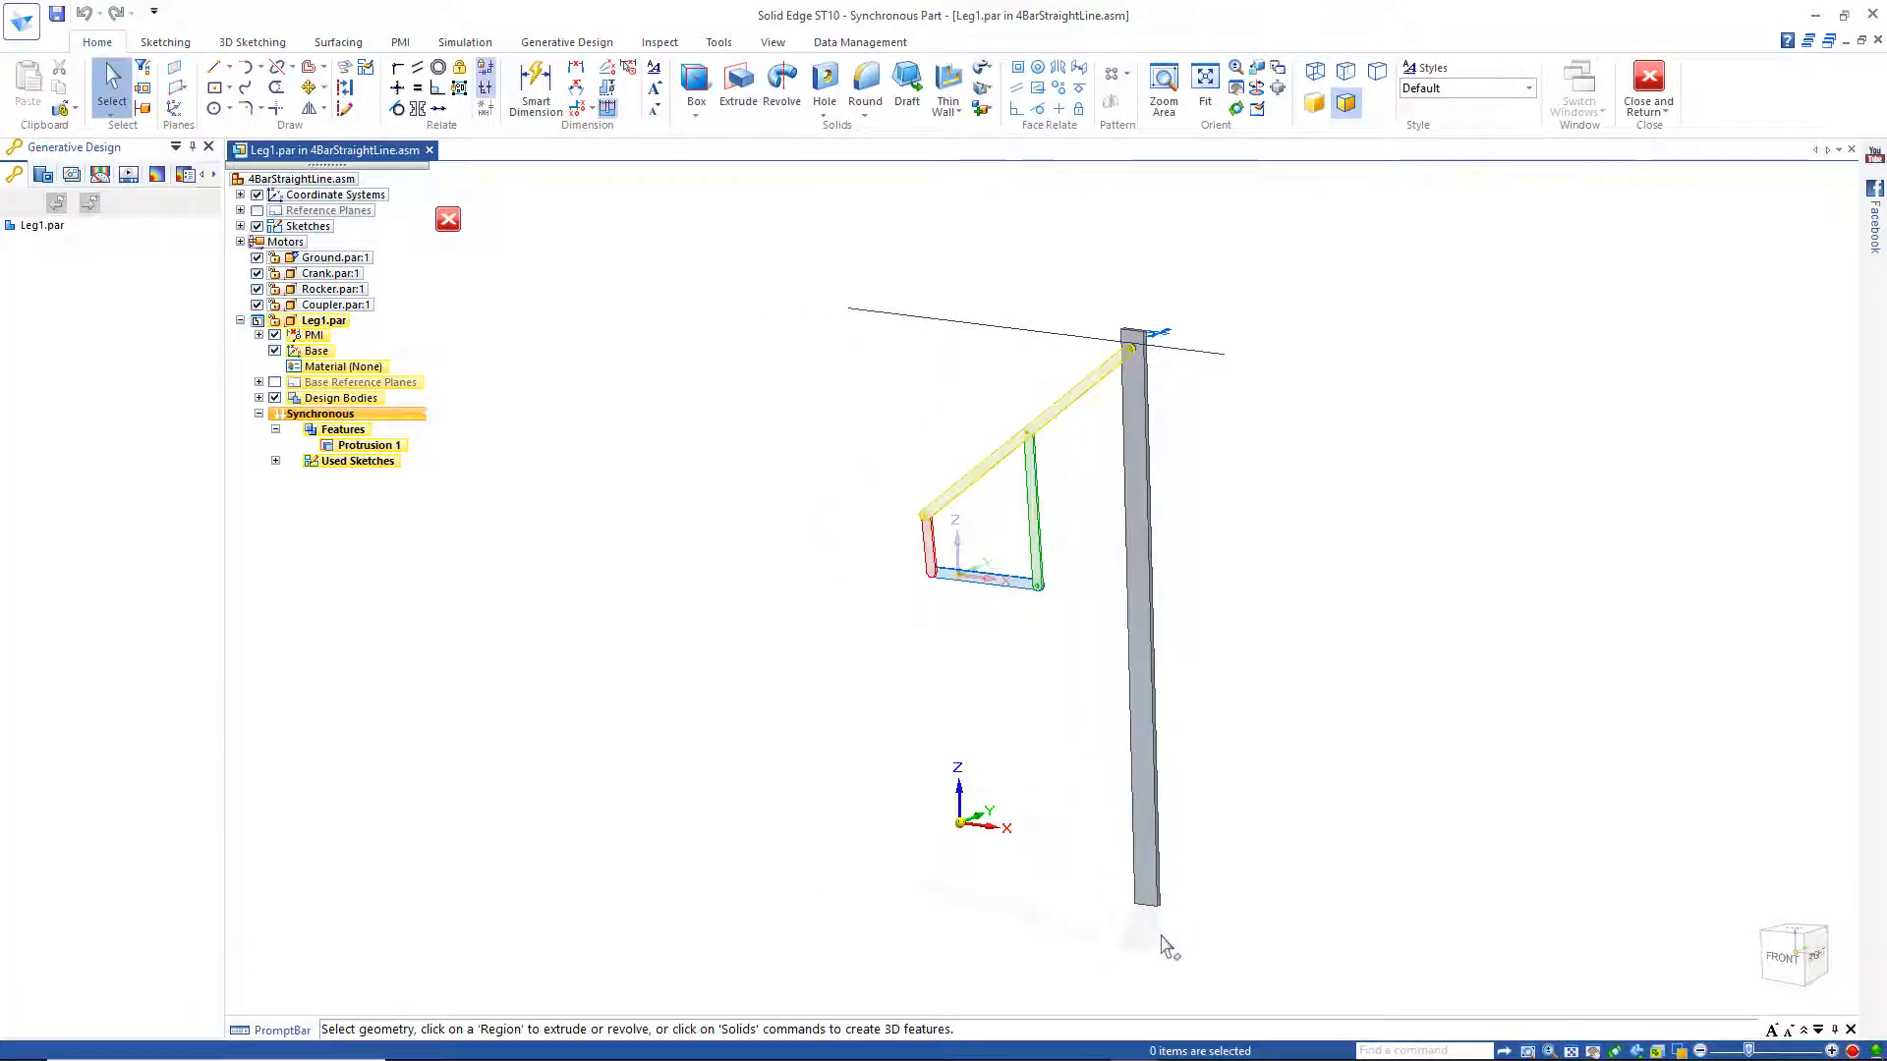
{"action": "middle_click_drag", "start_coordinate": [1162, 944], "coordinate": [1188, 691]}
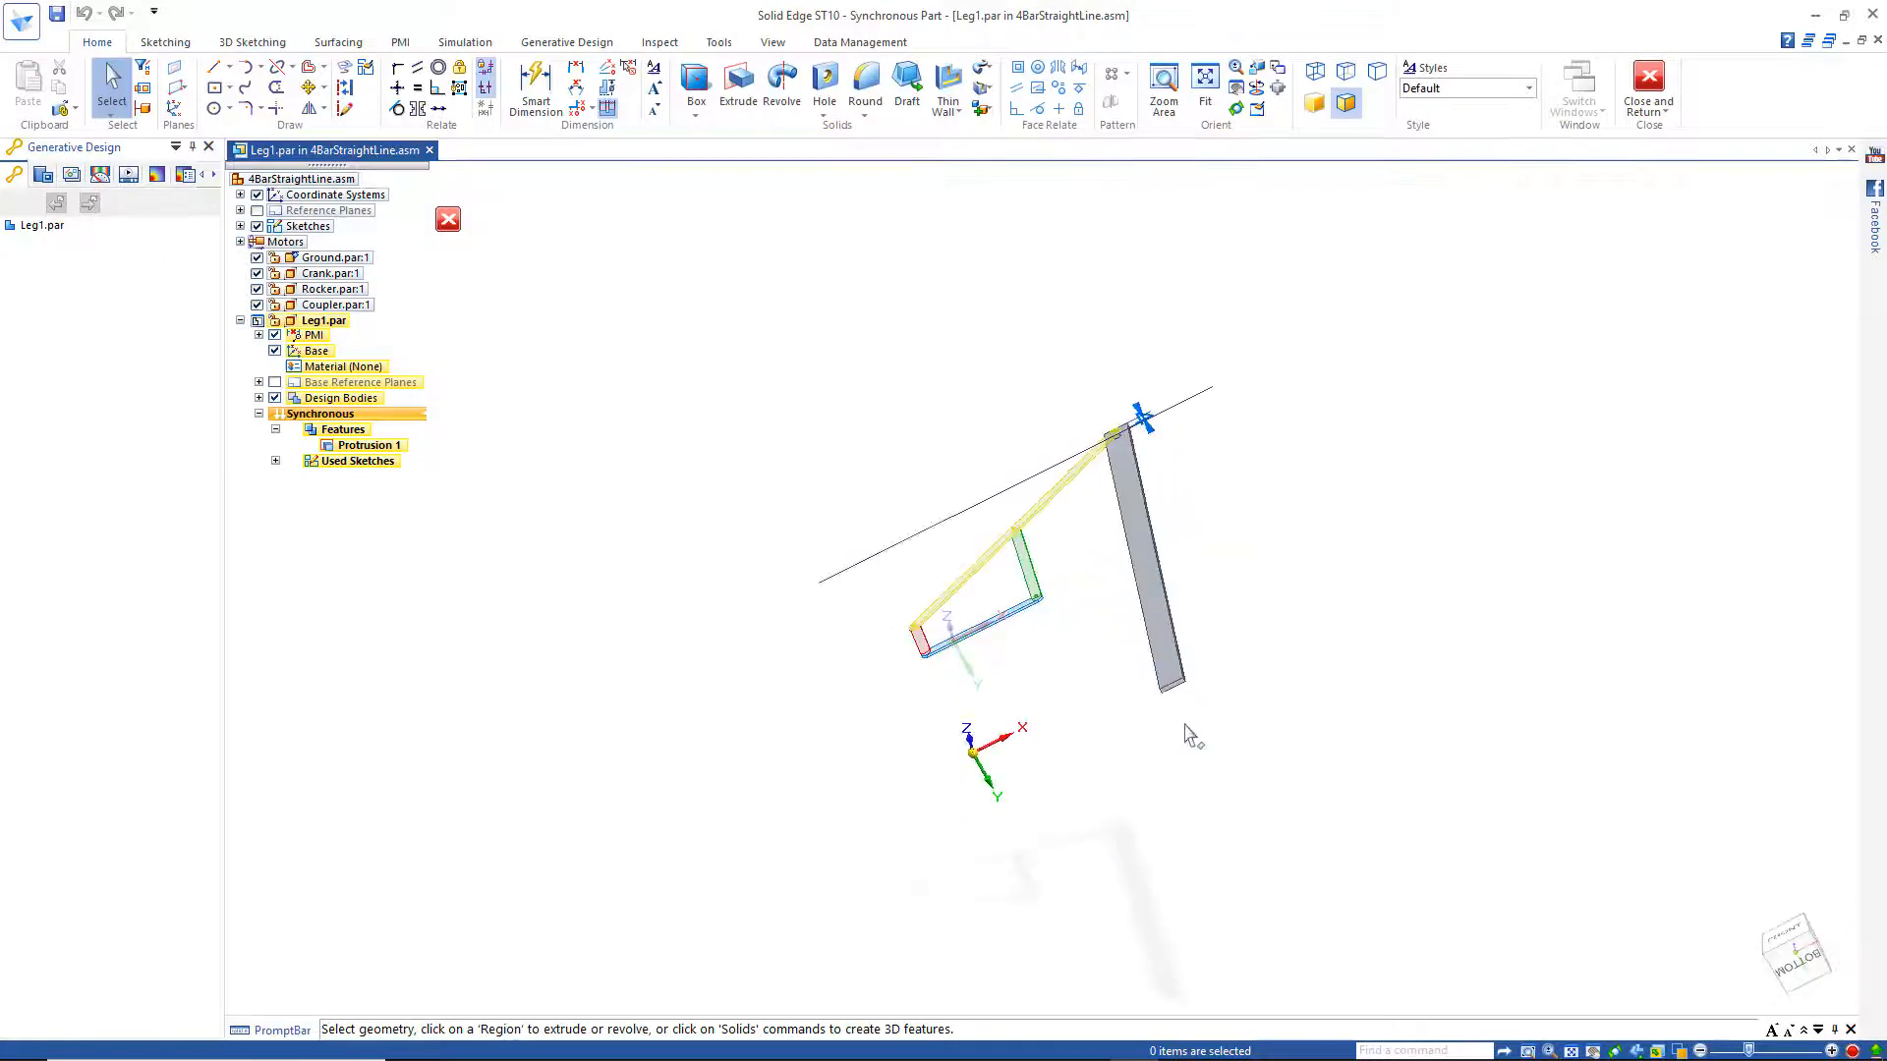
{"action": "scroll", "coordinate": [1192, 737], "scroll_direction": "up", "scroll_amount": 8}
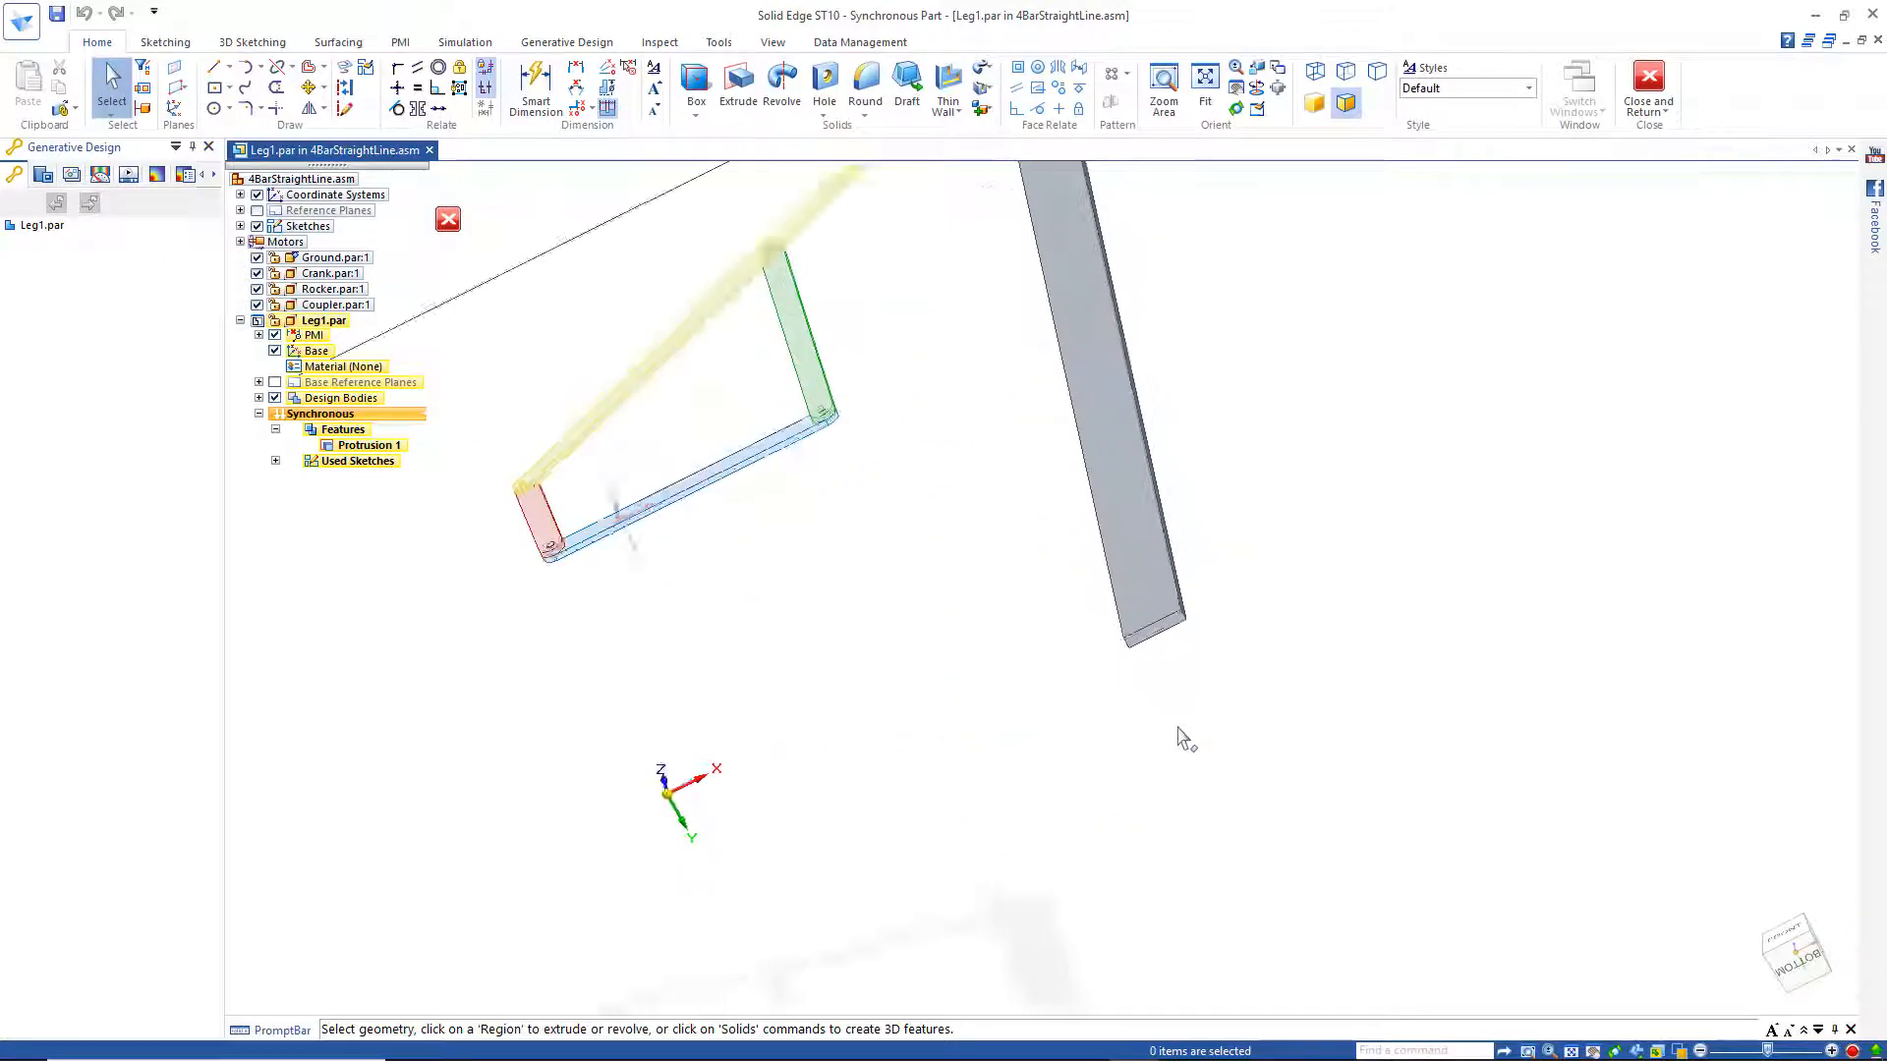
{"action": "left_click", "coordinate": [214, 88]}
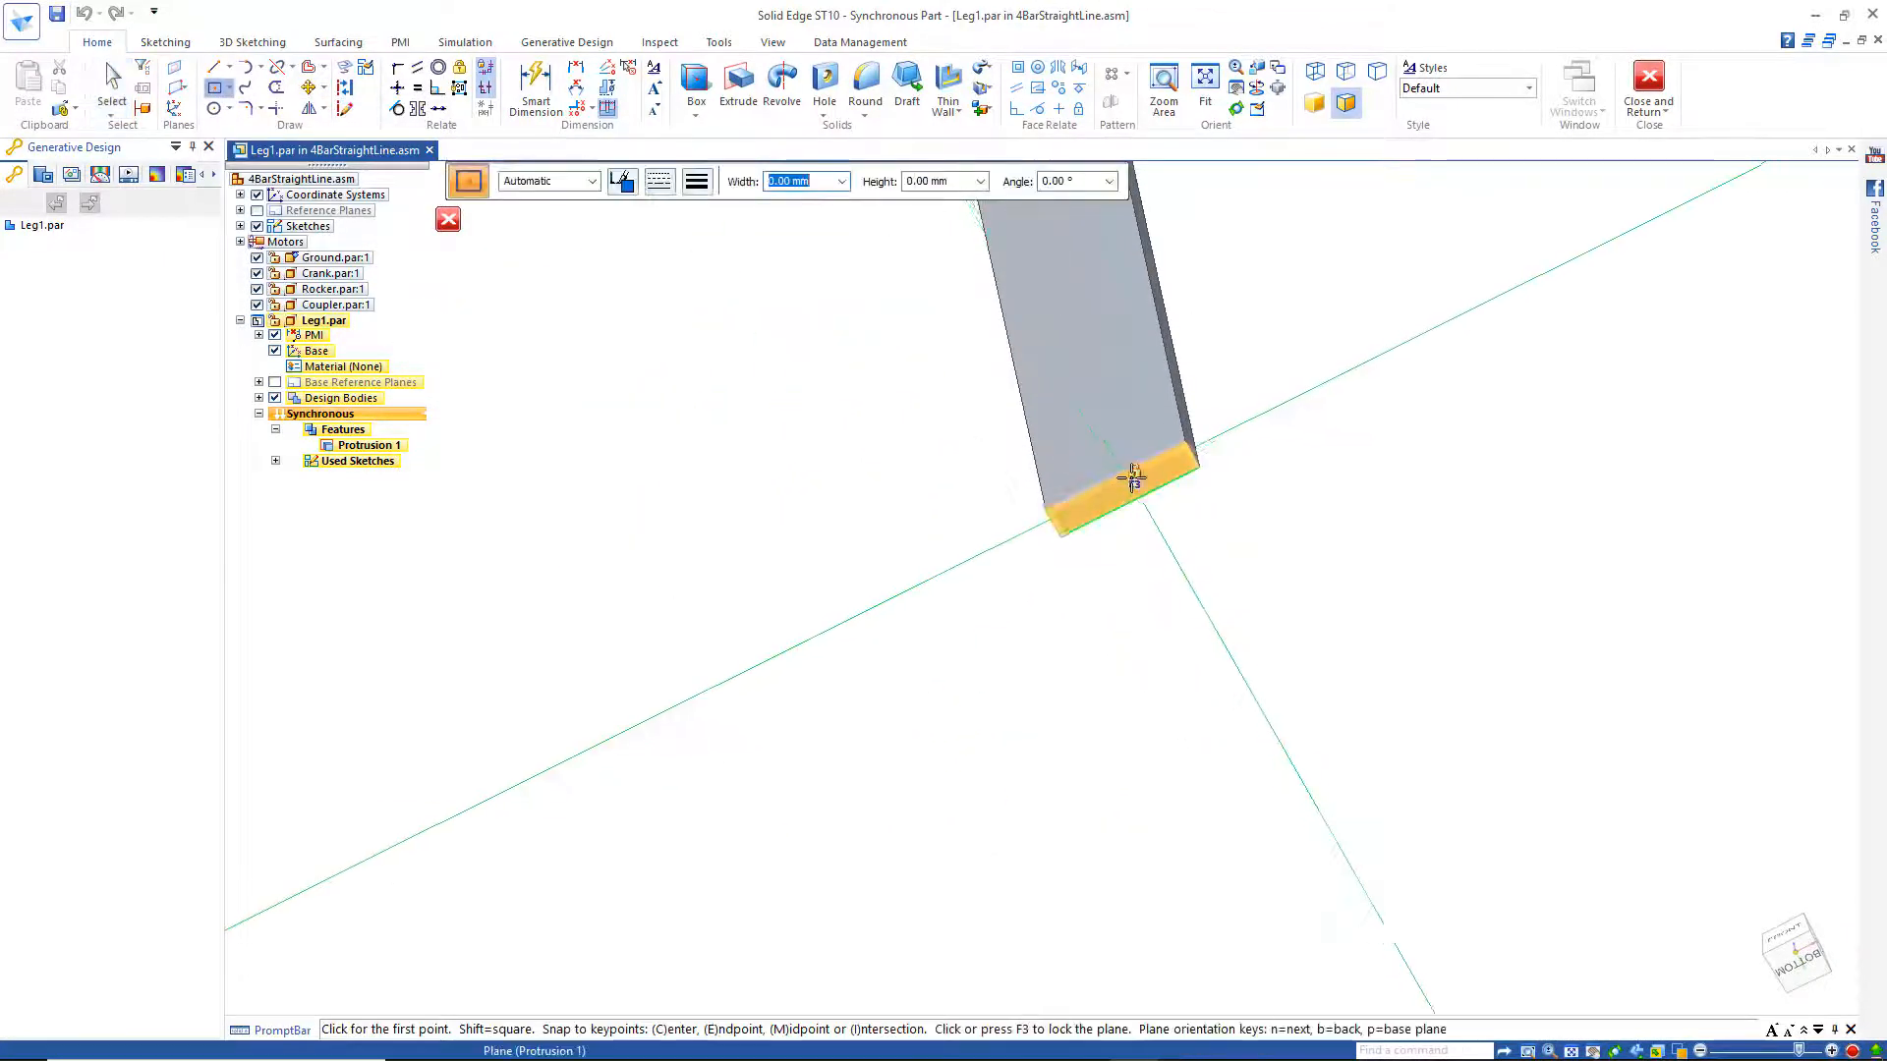
{"action": "key", "text": "F3"}
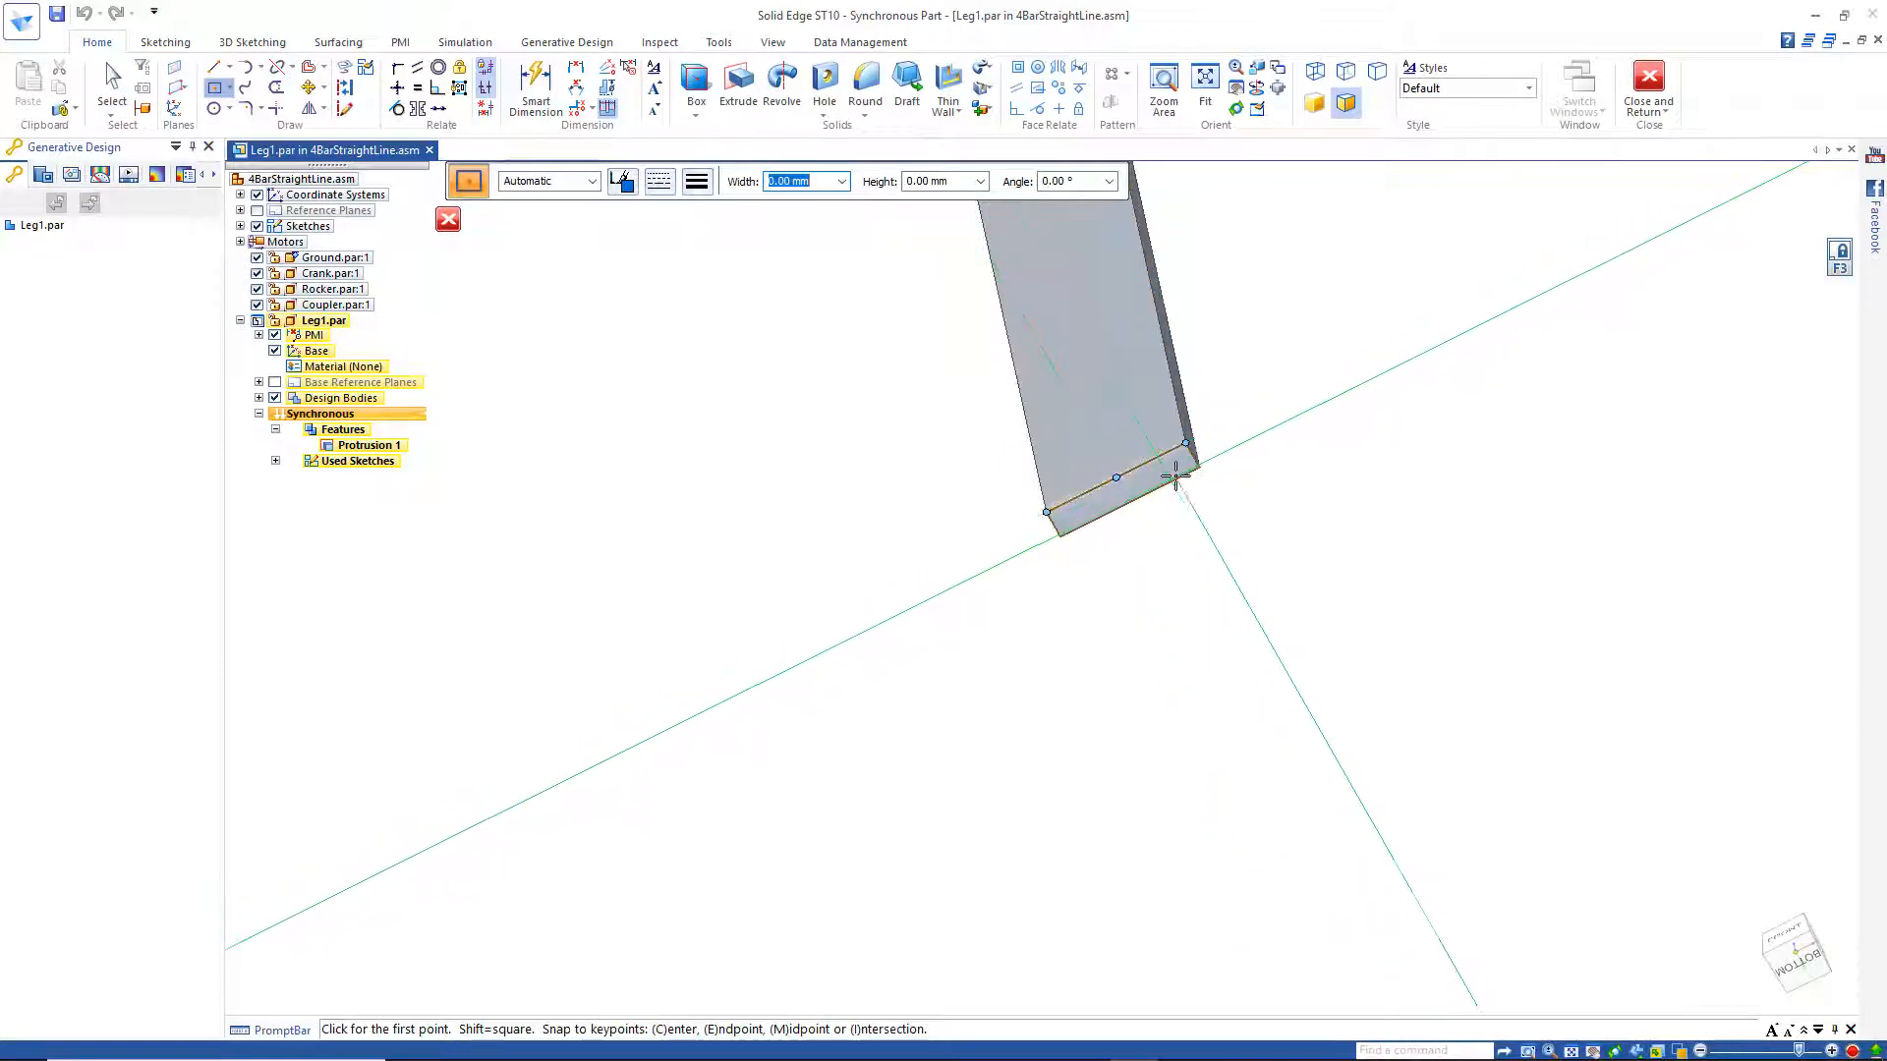
{"action": "left_click", "coordinate": [1123, 482]}
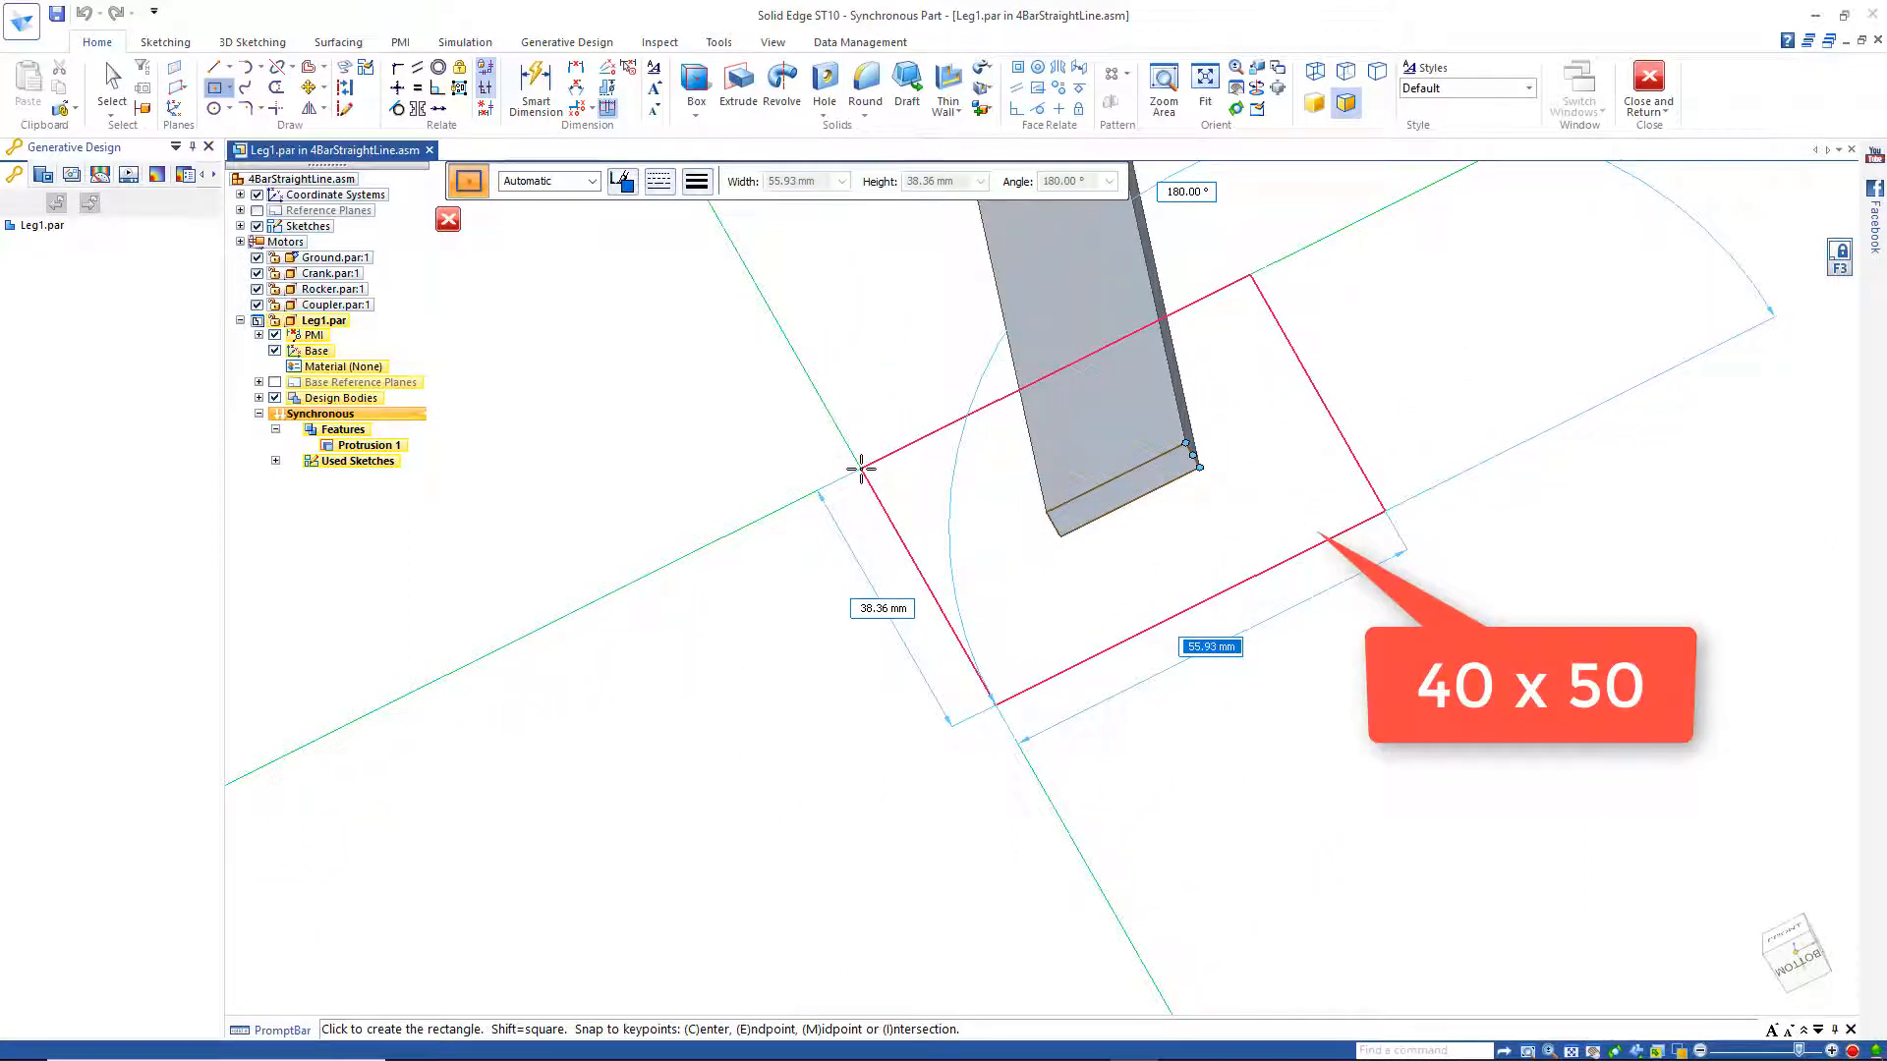
{"action": "type", "text": "40"}
{"action": "key", "text": "Tab"}
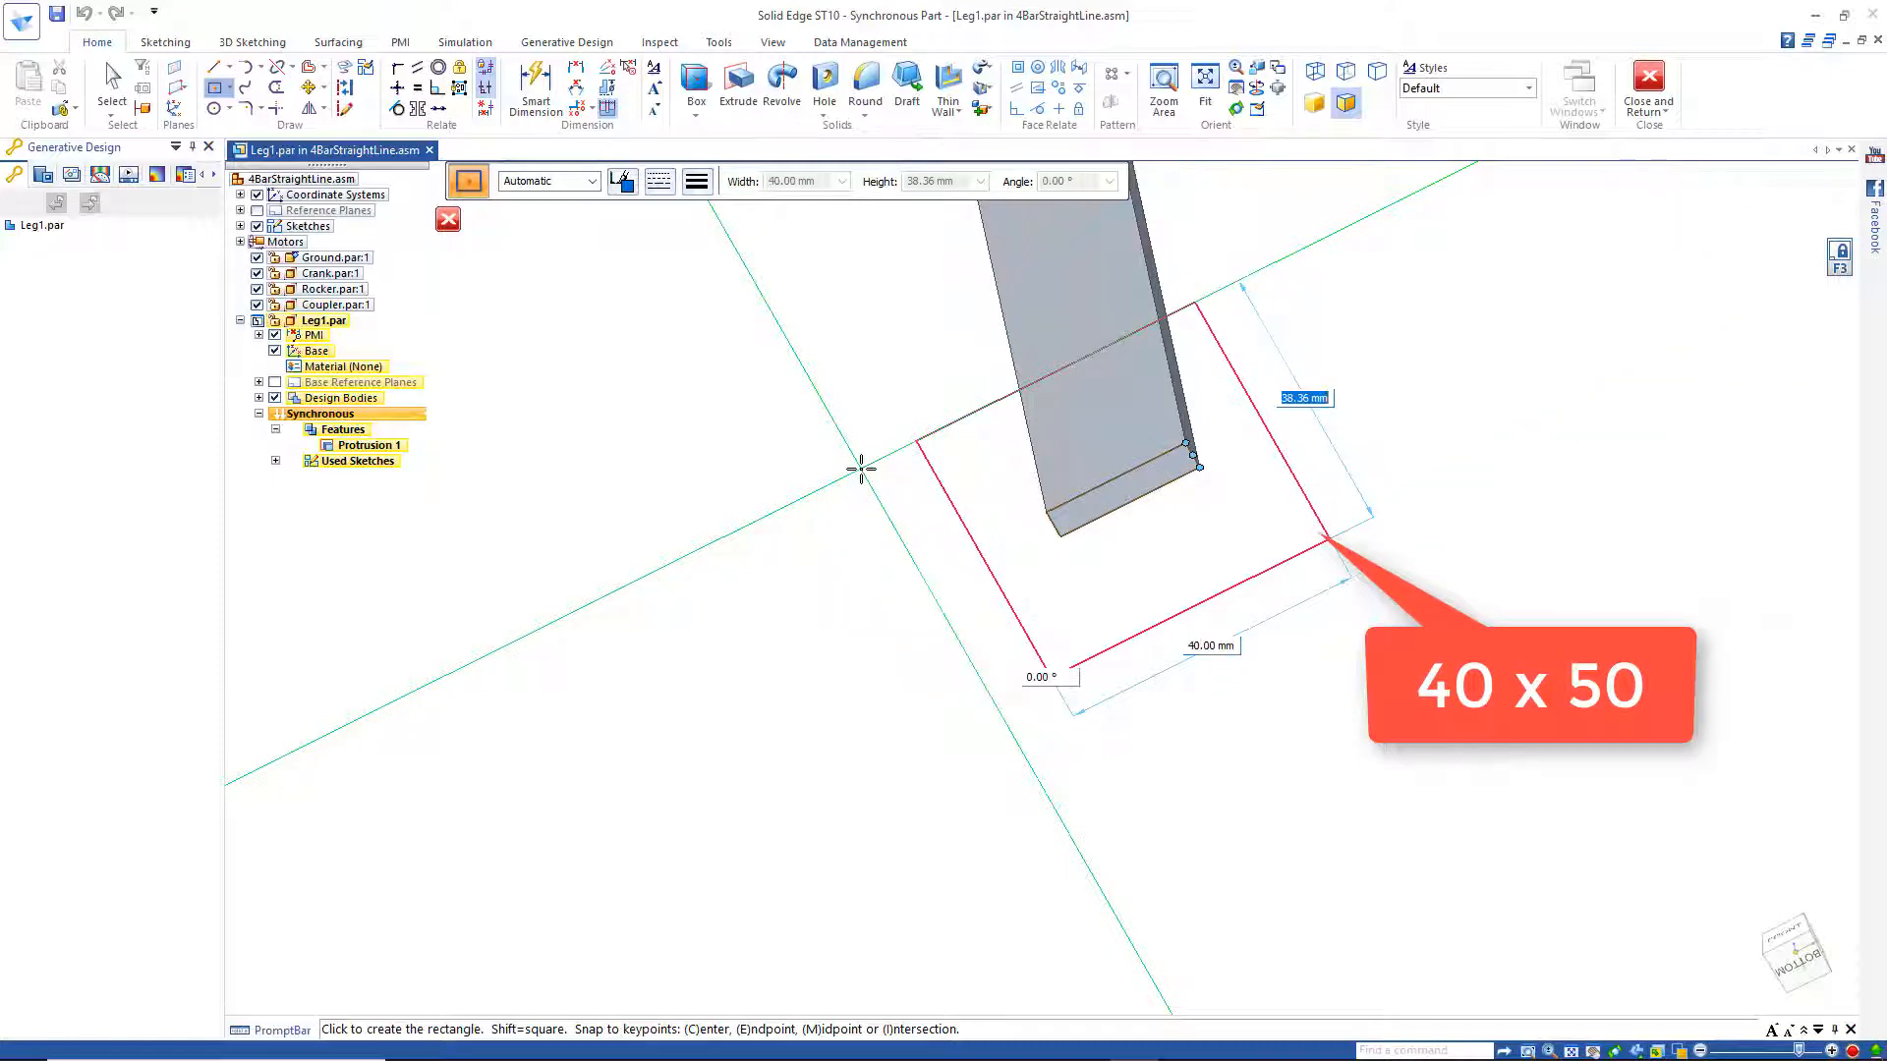
{"action": "key", "text": "Return"}
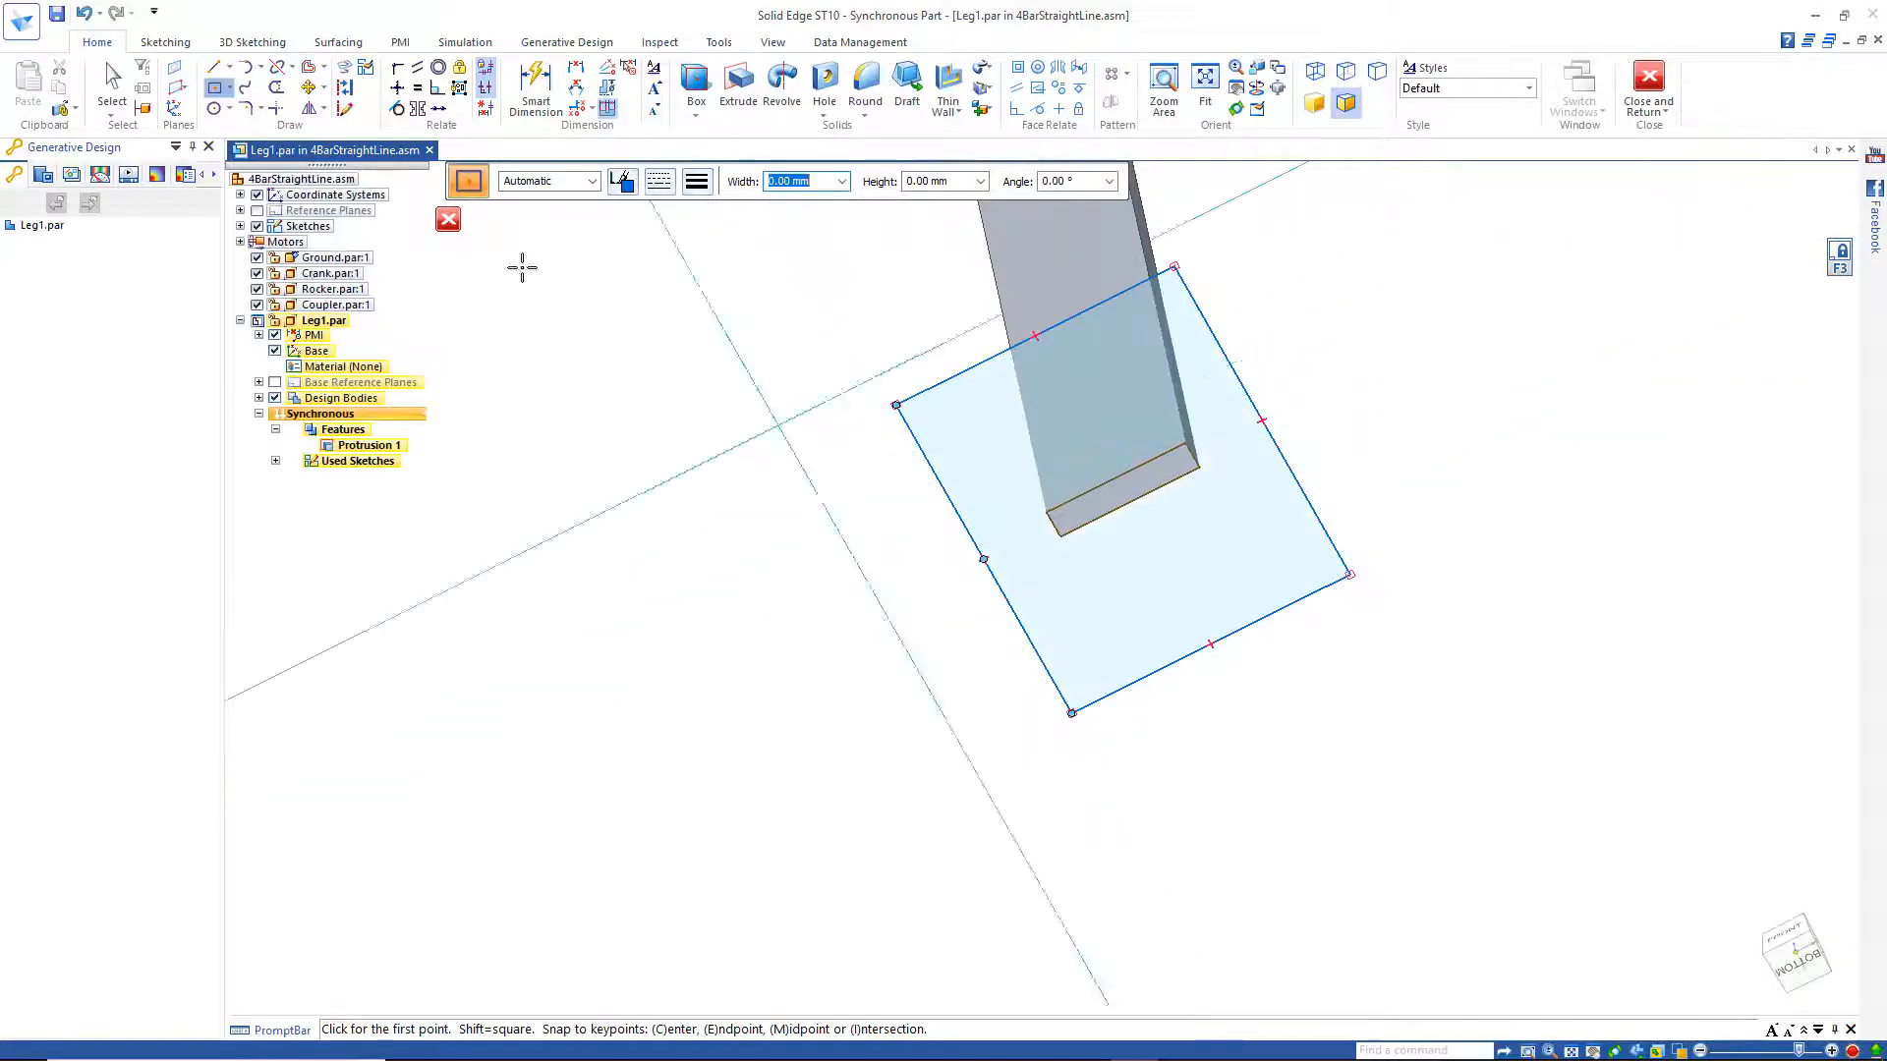
{"action": "left_click", "coordinate": [129, 82]}
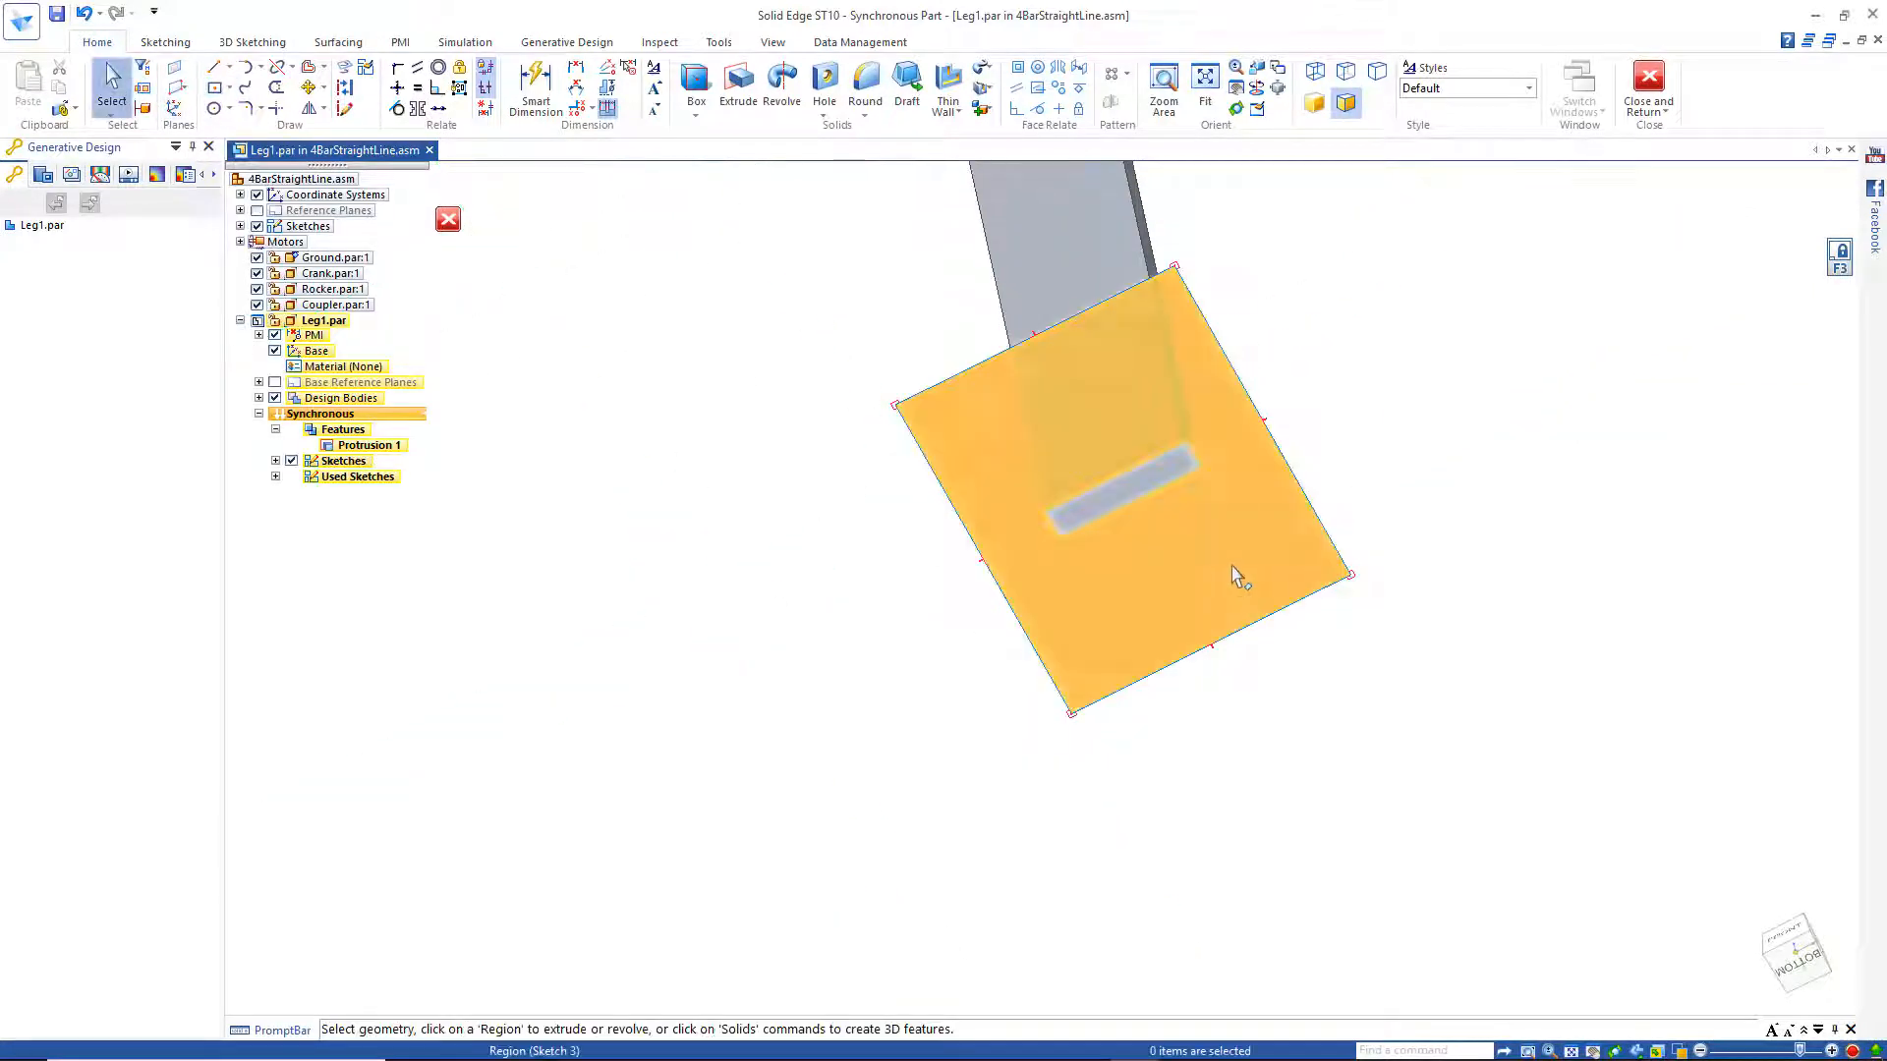
Step: Extrude the rectangular region around the leg's lower end 2 mm up along the leg as a foot plate, and return to the assembly
{"action": "left_click", "coordinate": [1234, 577]}
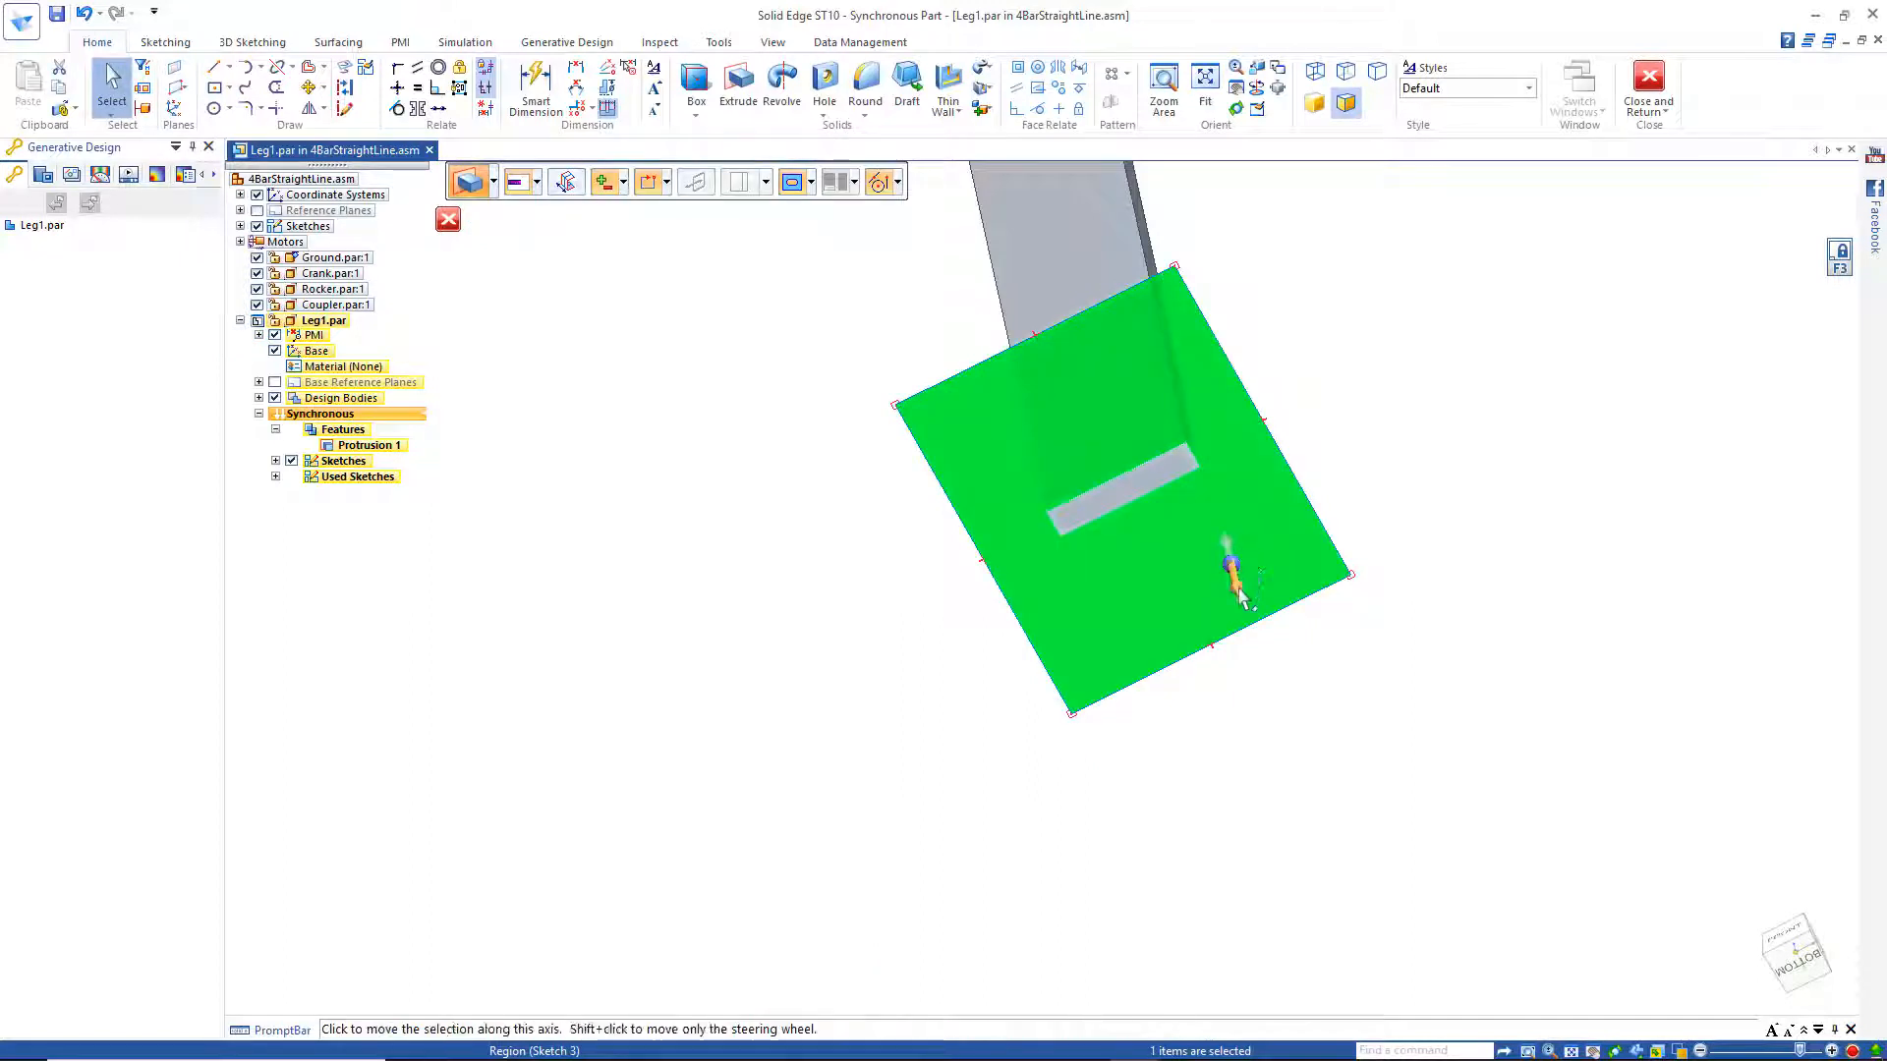
{"action": "left_click", "coordinate": [1237, 587]}
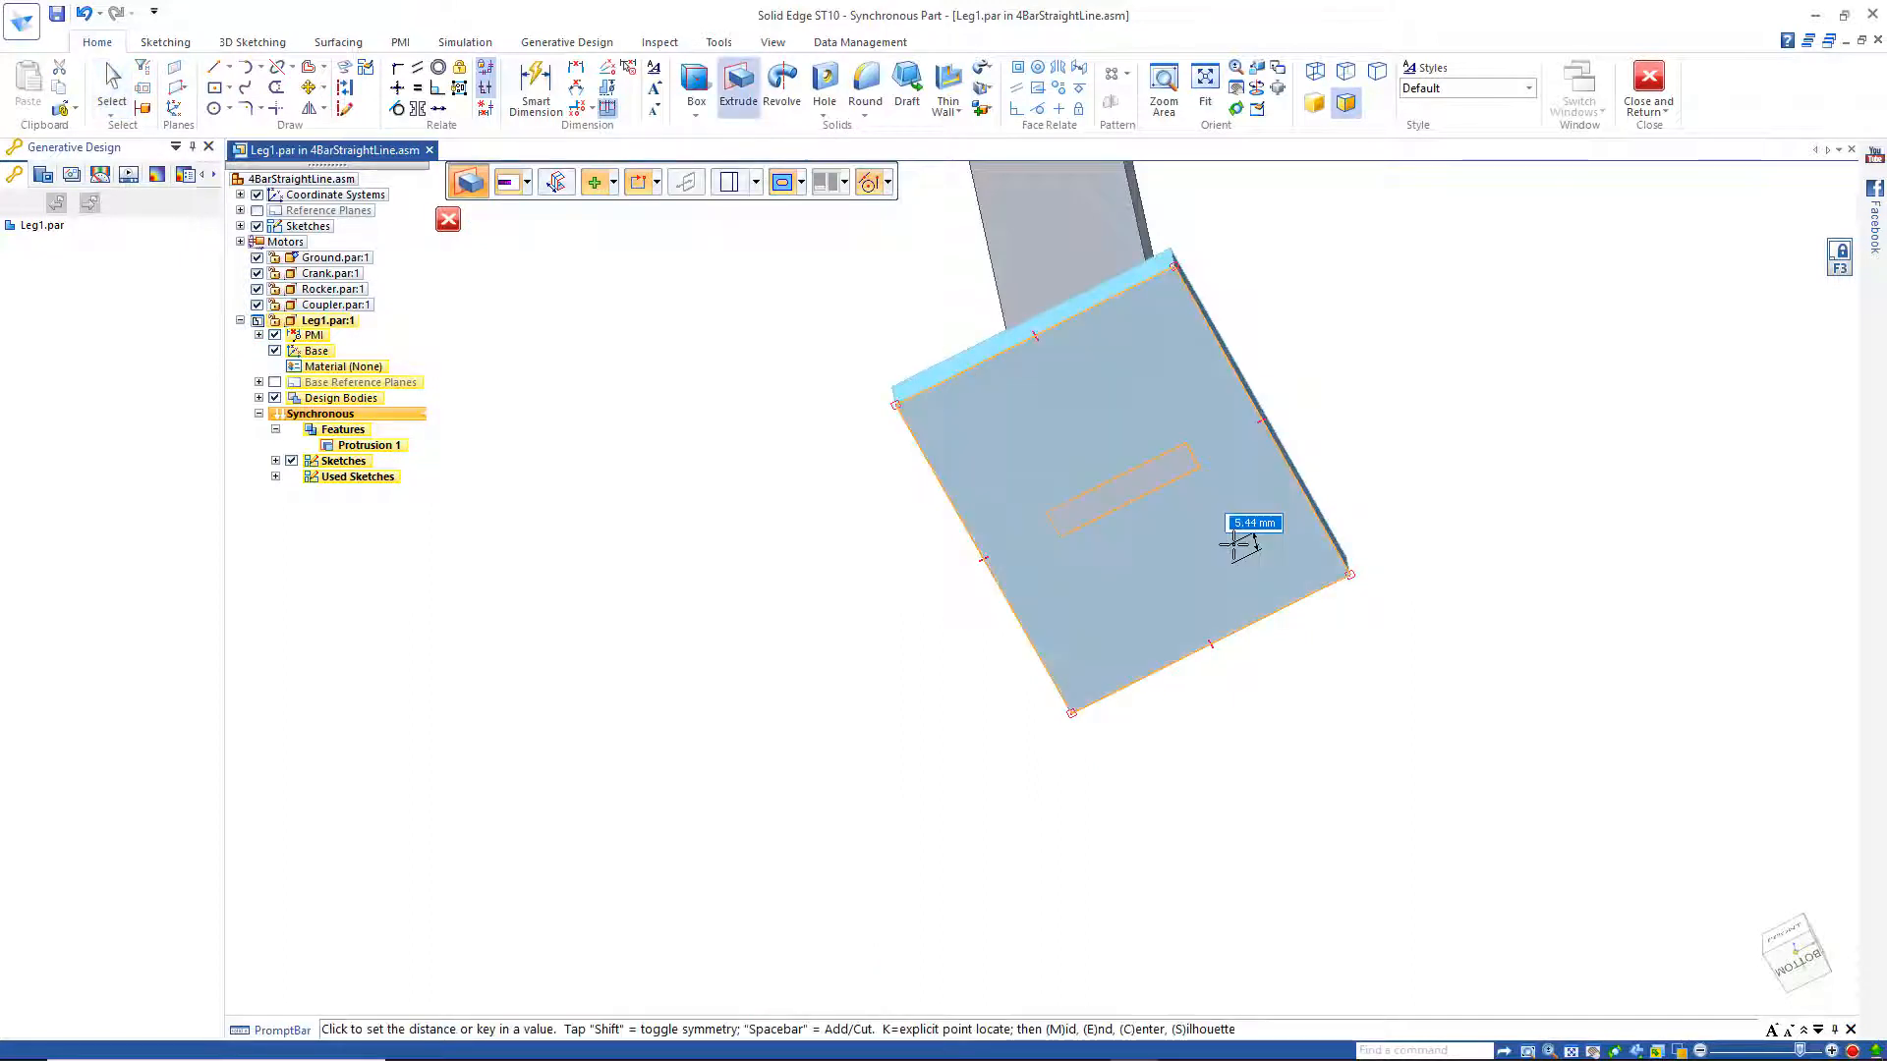
{"action": "left_click", "coordinate": [1235, 543]}
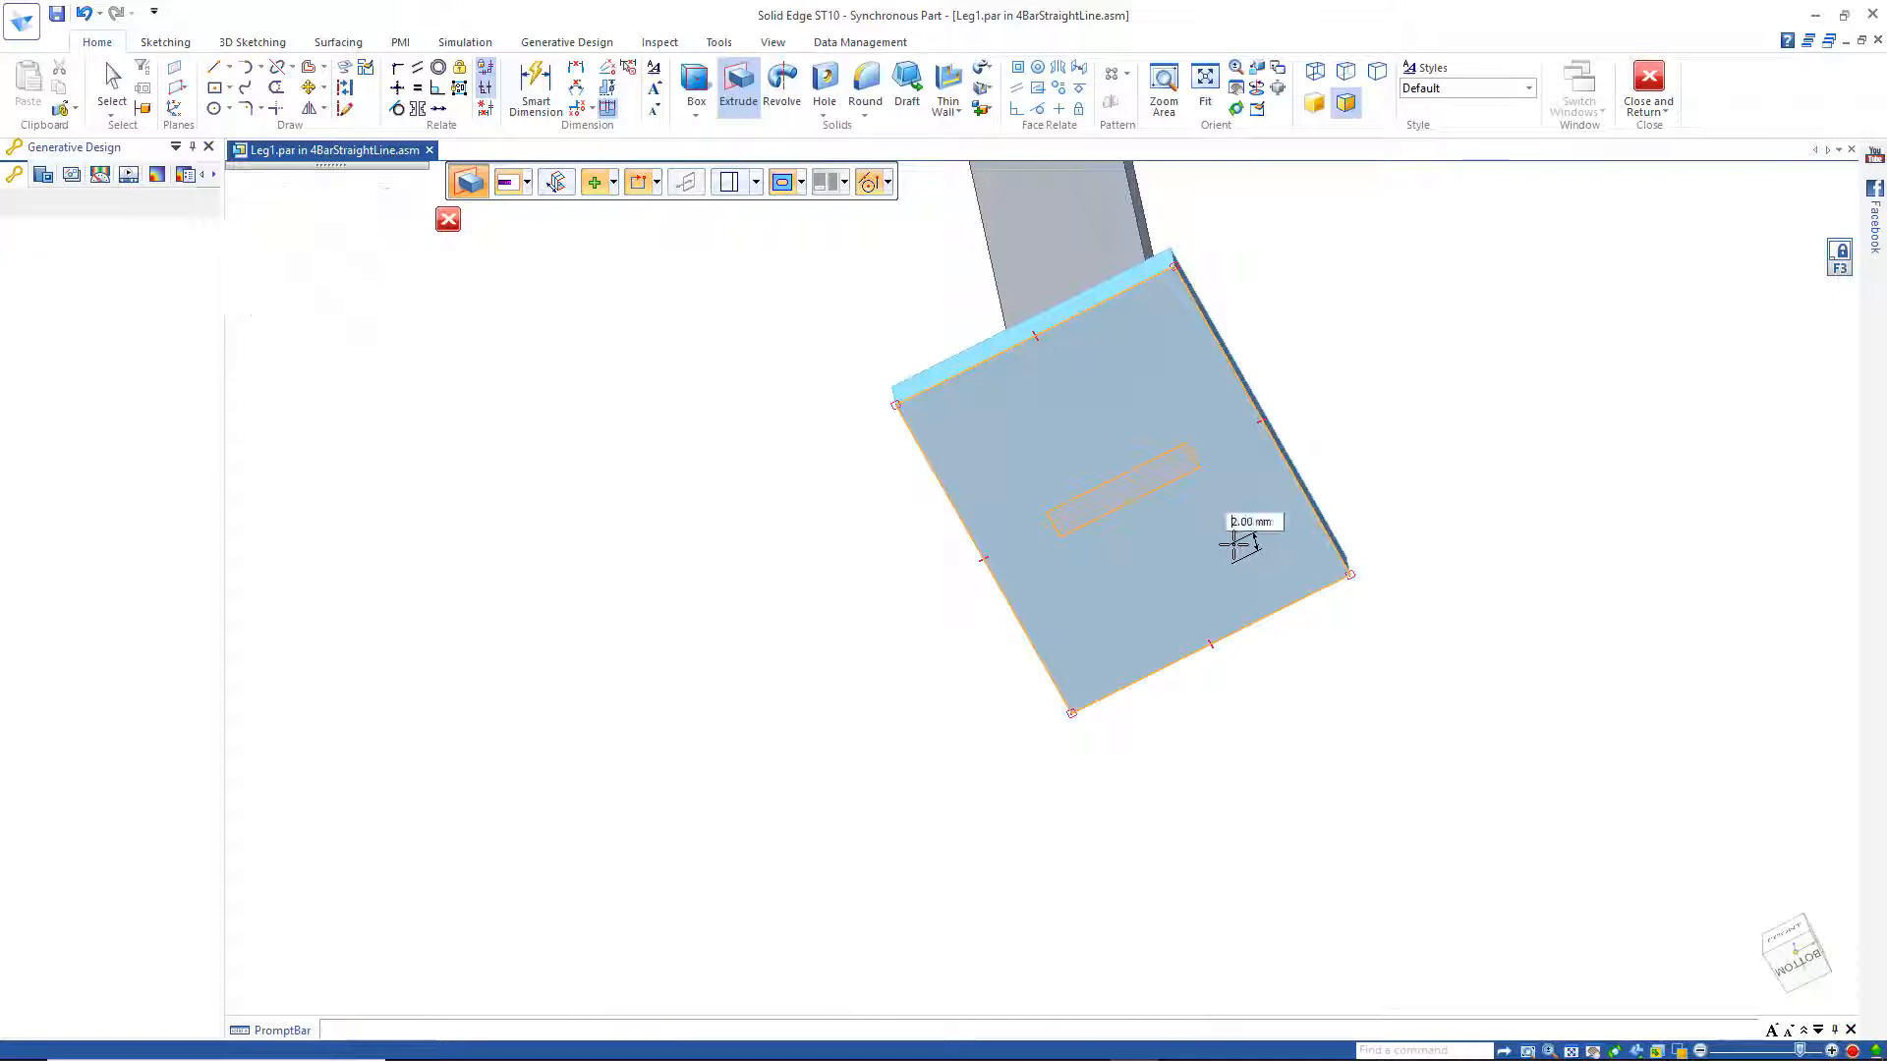
{"action": "left_click", "coordinate": [449, 221]}
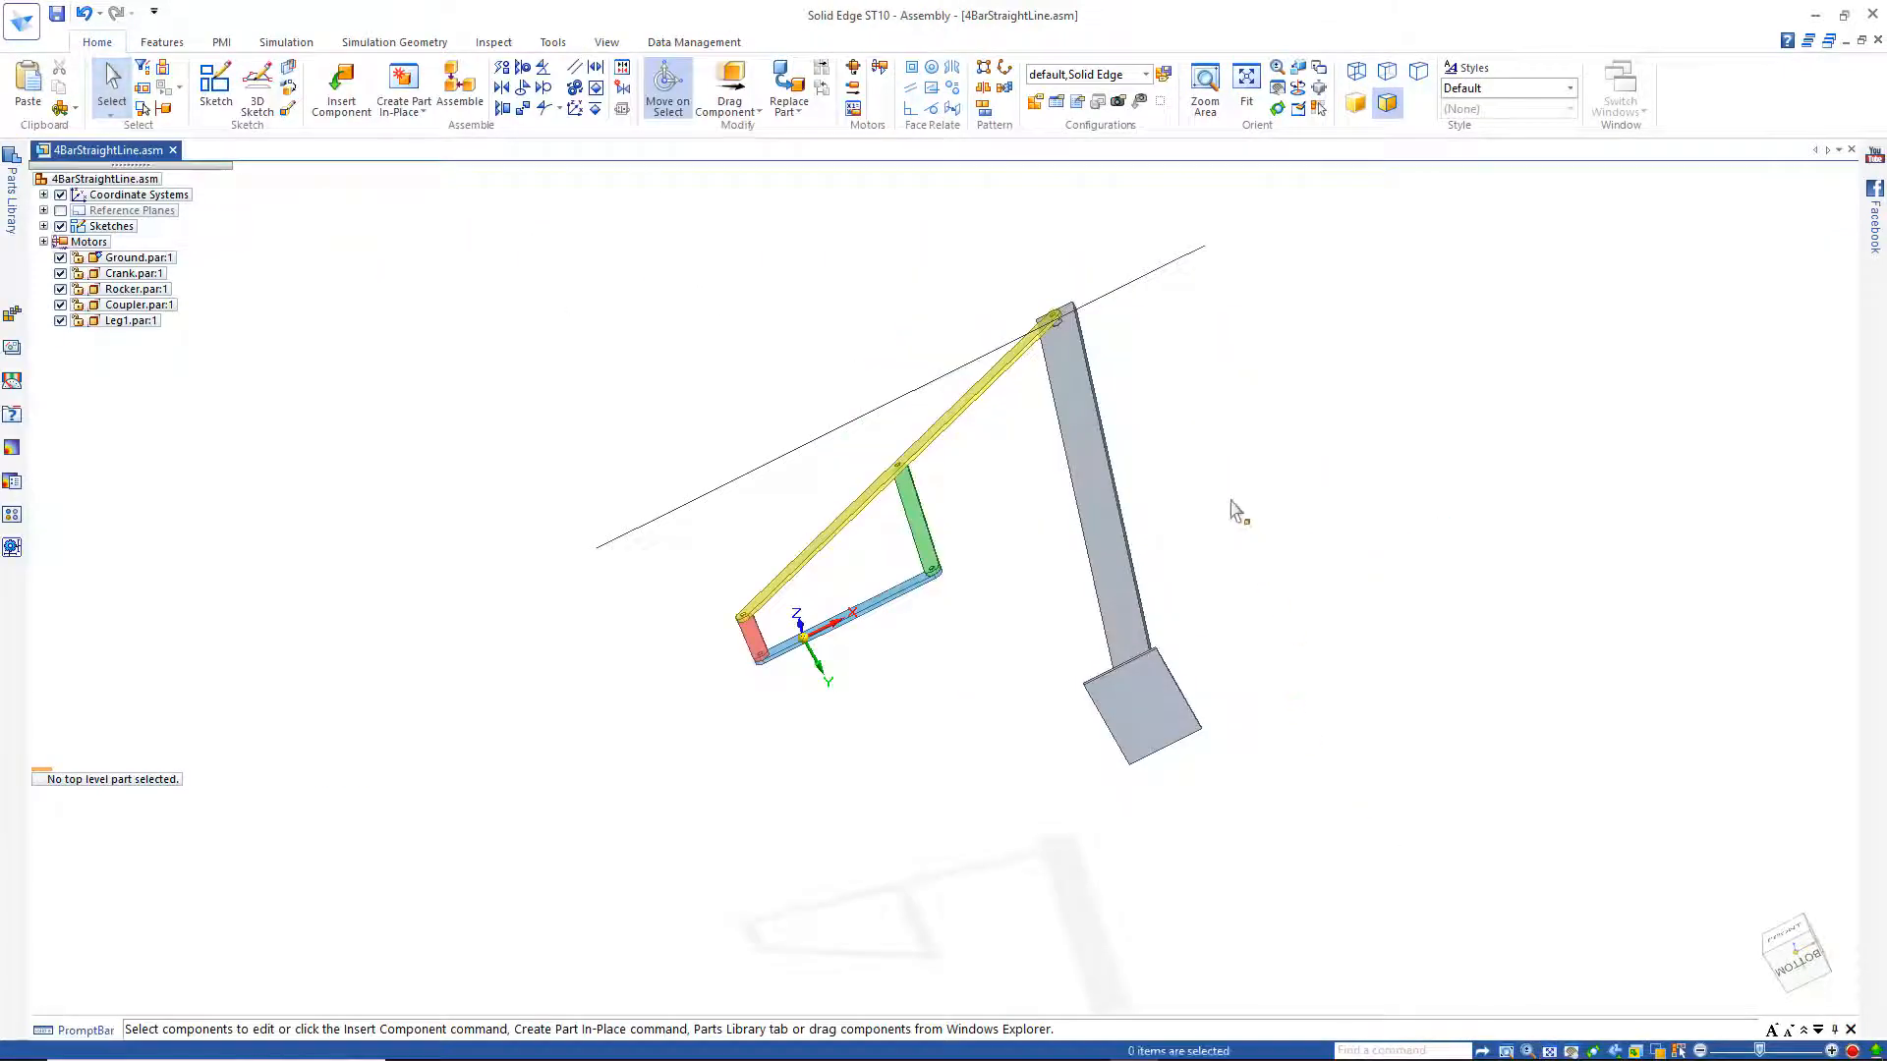
Step: Play the motor animation to check how the leg with its foot plate moves with the linkage
{"action": "mouse_move", "coordinate": [1236, 510]}
{"action": "middle_mouse_down"}
{"action": "mouse_move", "coordinate": [1183, 540]}
{"action": "mouse_move", "coordinate": [1218, 564]}
{"action": "mouse_move", "coordinate": [1232, 545]}
{"action": "middle_mouse_up"}
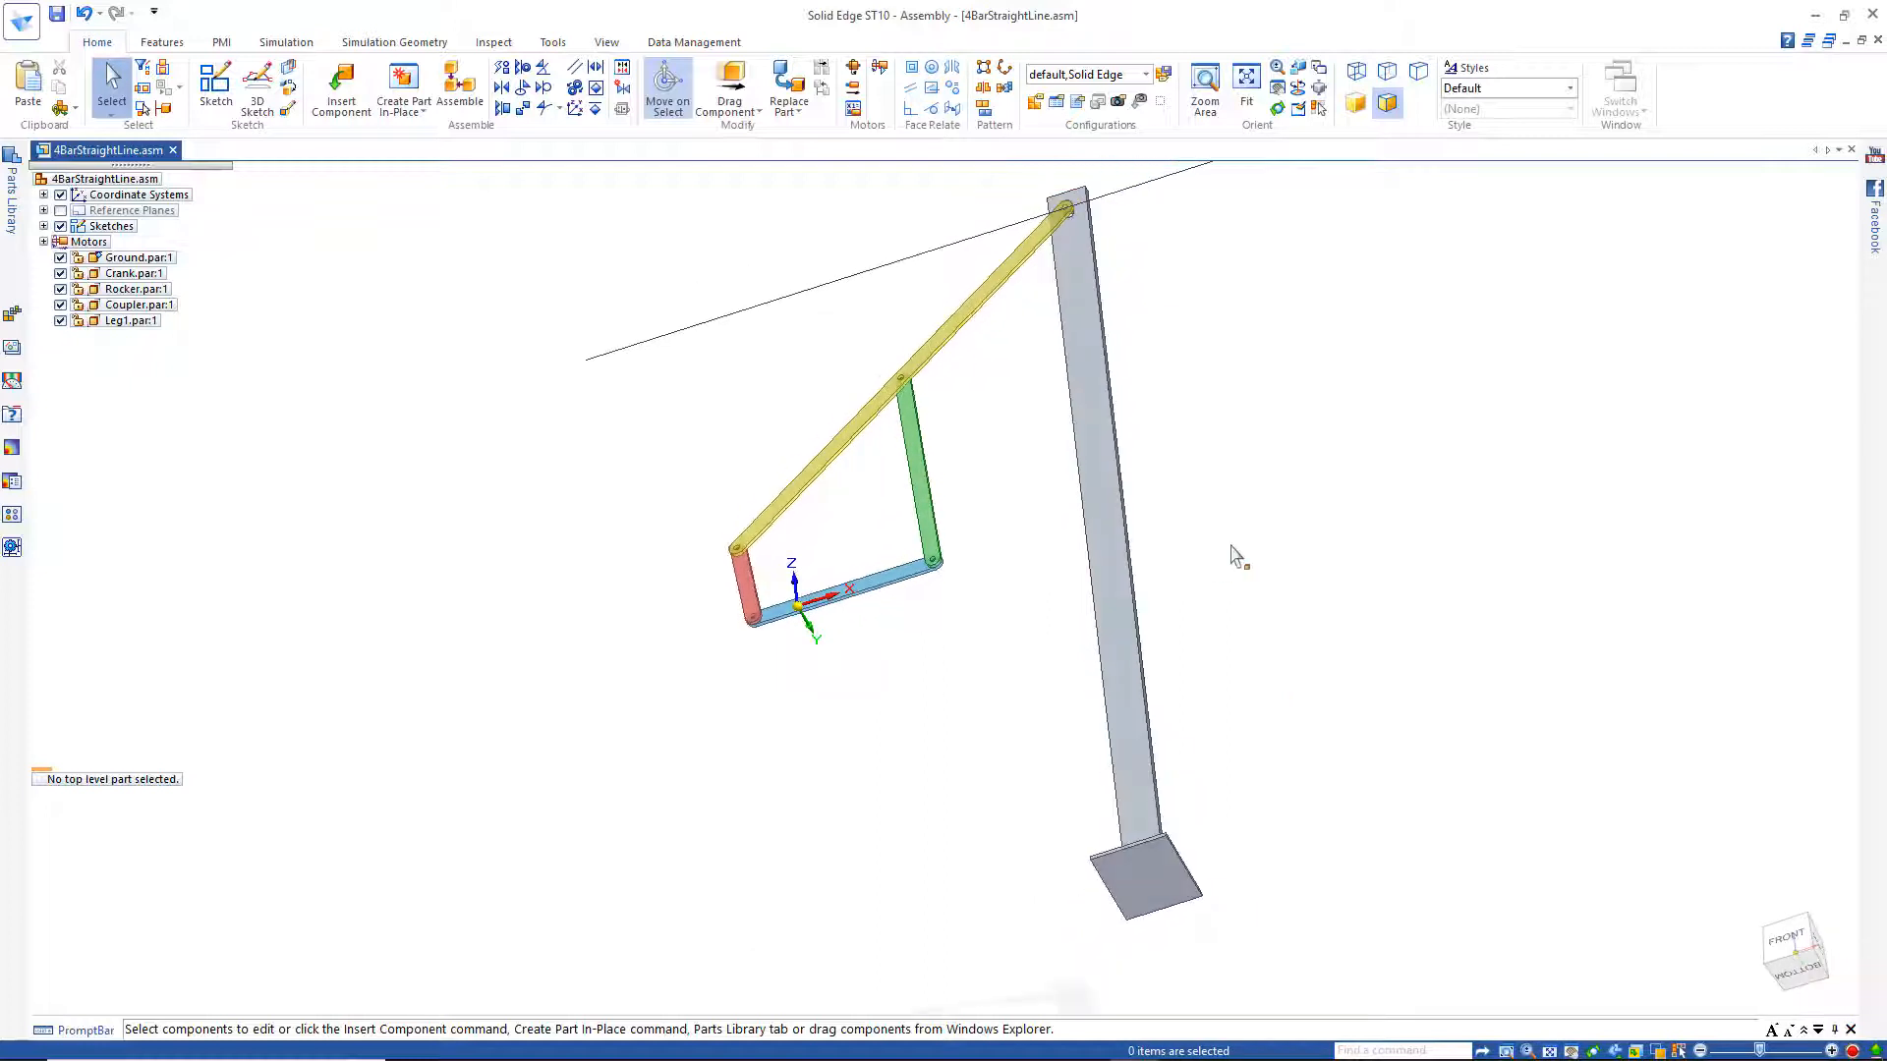
{"action": "left_click", "coordinate": [880, 71]}
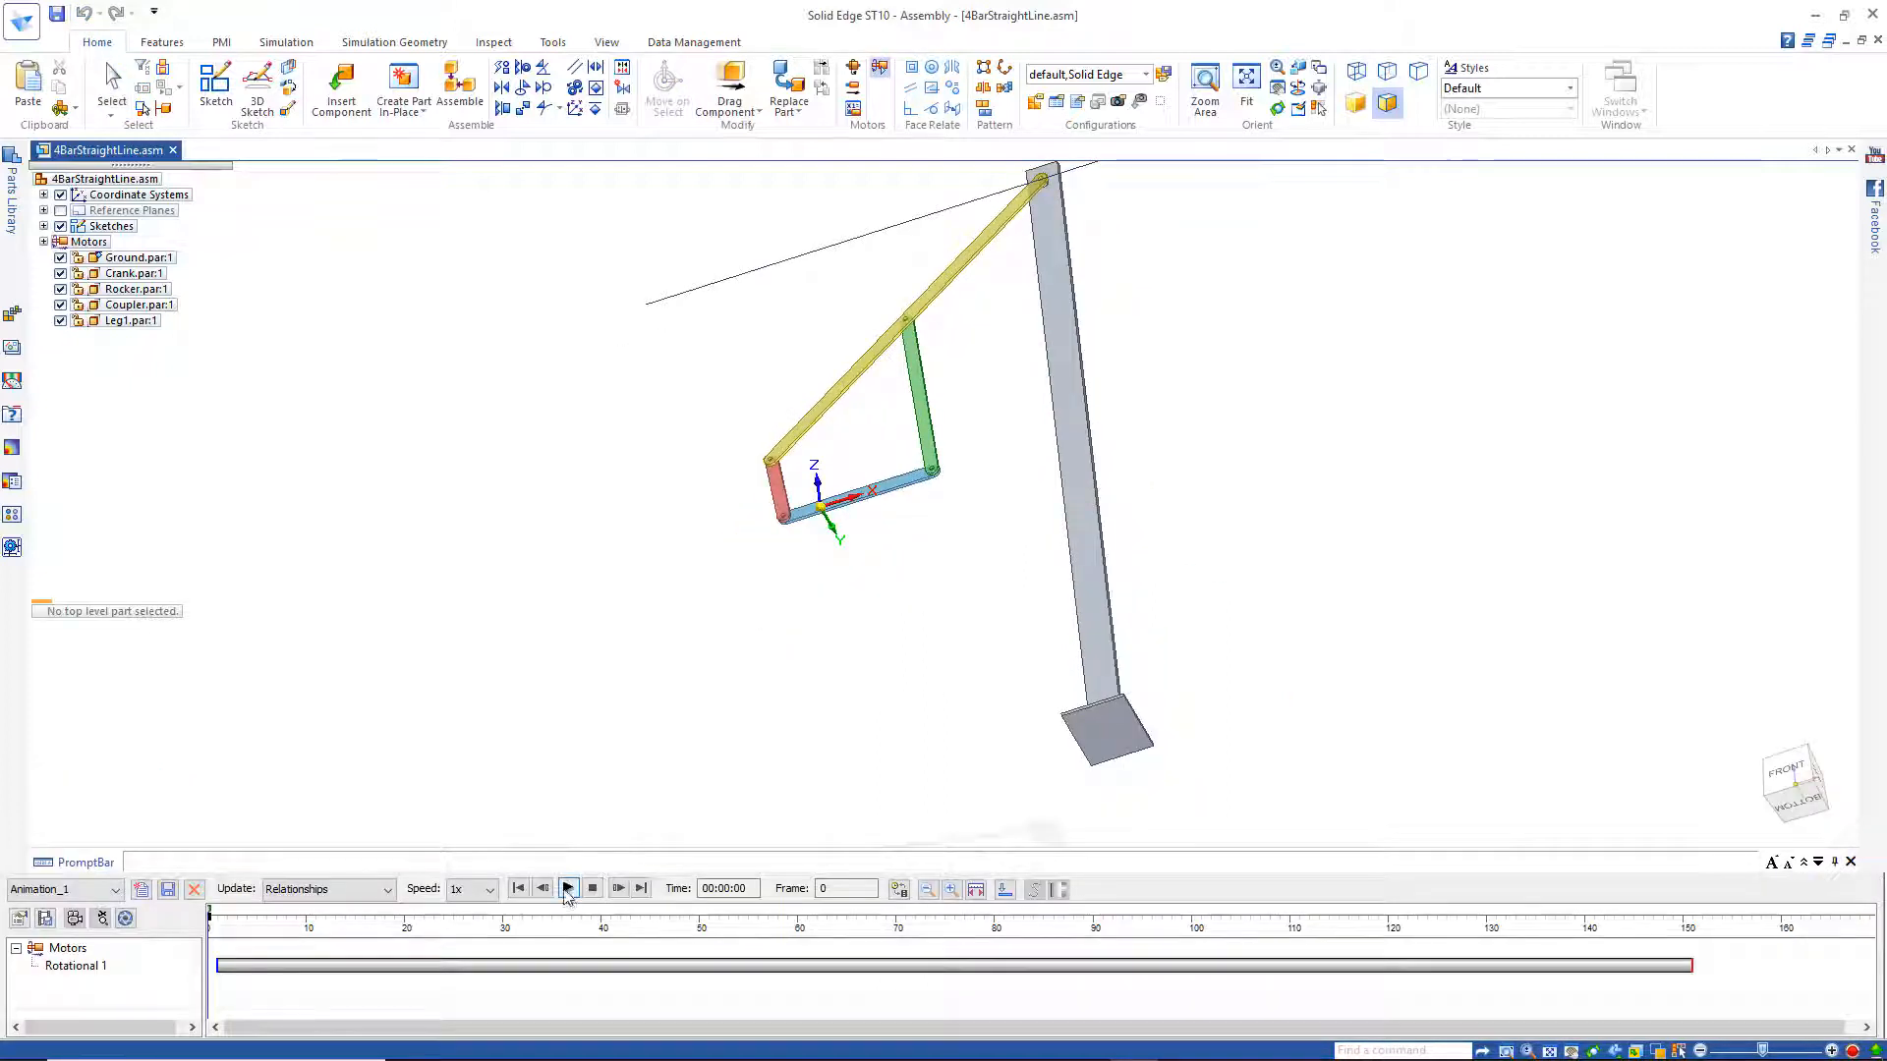
{"action": "left_click", "coordinate": [568, 888]}
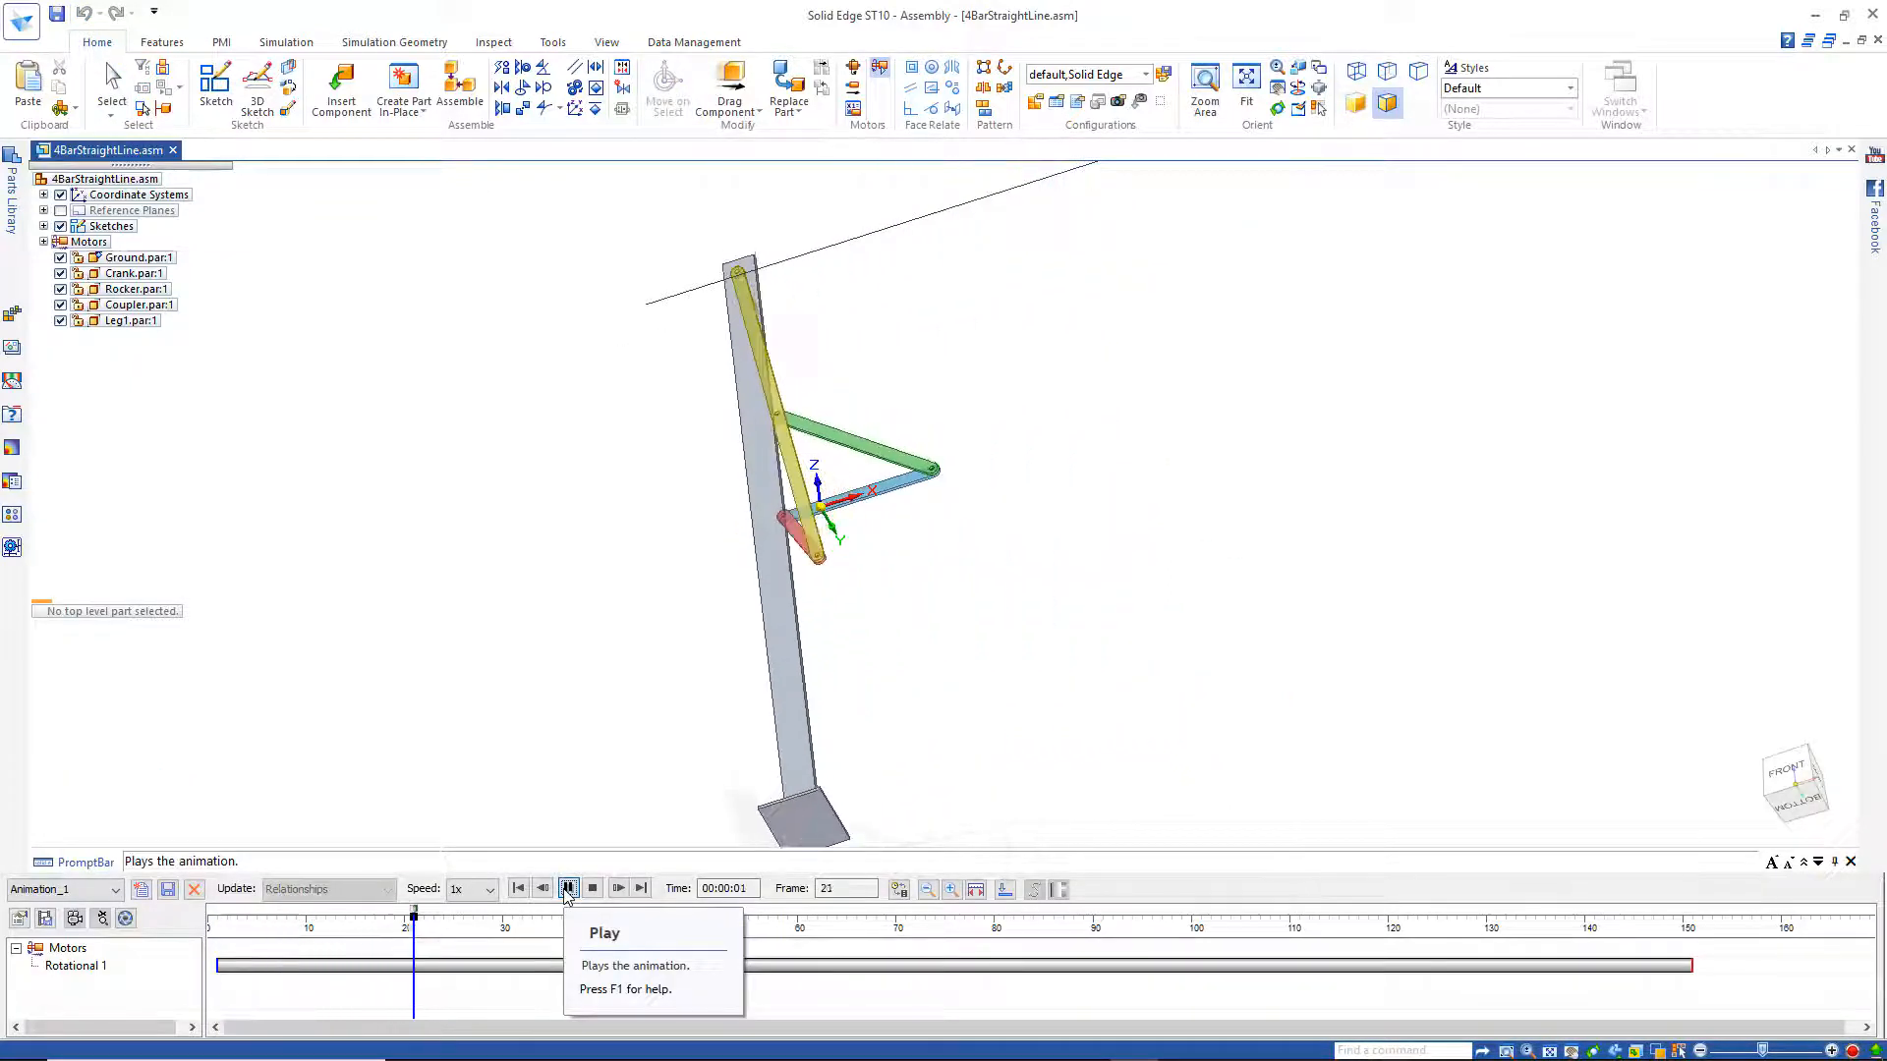